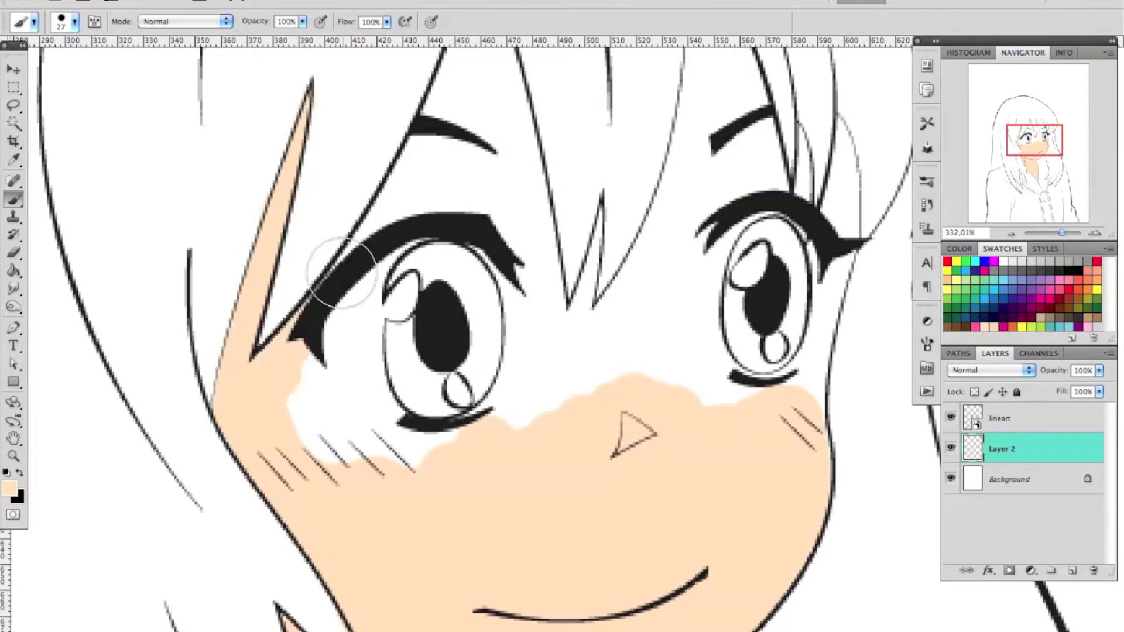
Paint skin colour under the eye, beside the left eye and over the forehead
left_click_drag(414, 451, 328, 375)
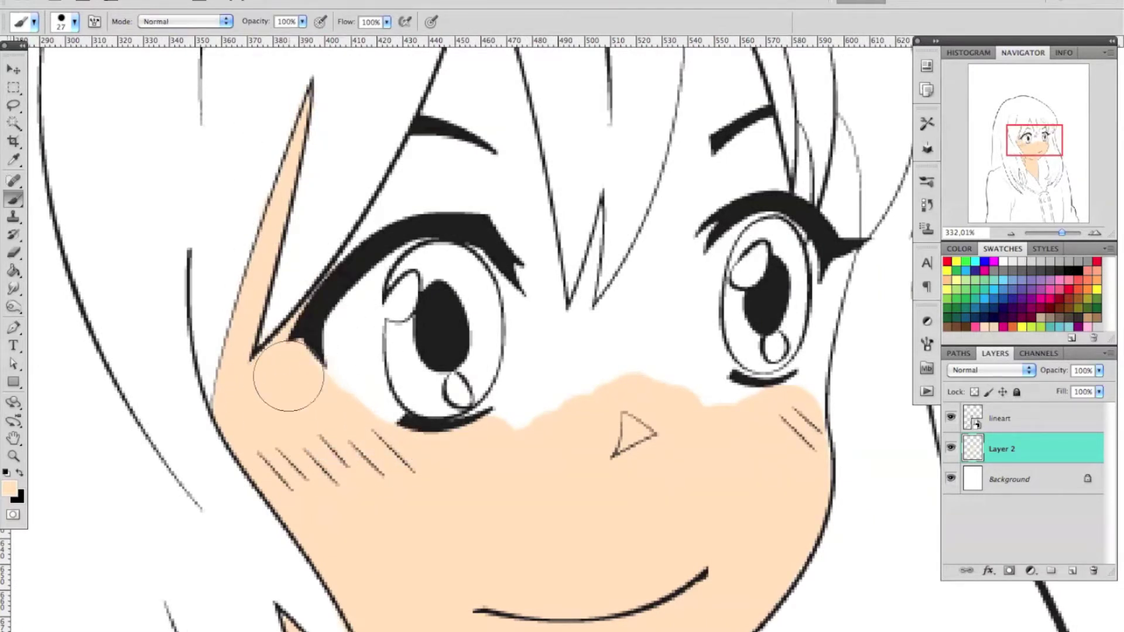
mouse_move(502, 429)
left_mouse_down()
mouse_move(534, 240)
mouse_move(492, 176)
mouse_move(363, 235)
mouse_move(515, 194)
mouse_move(472, 131)
left_mouse_up()
scroll(491, 175, "up", 5)
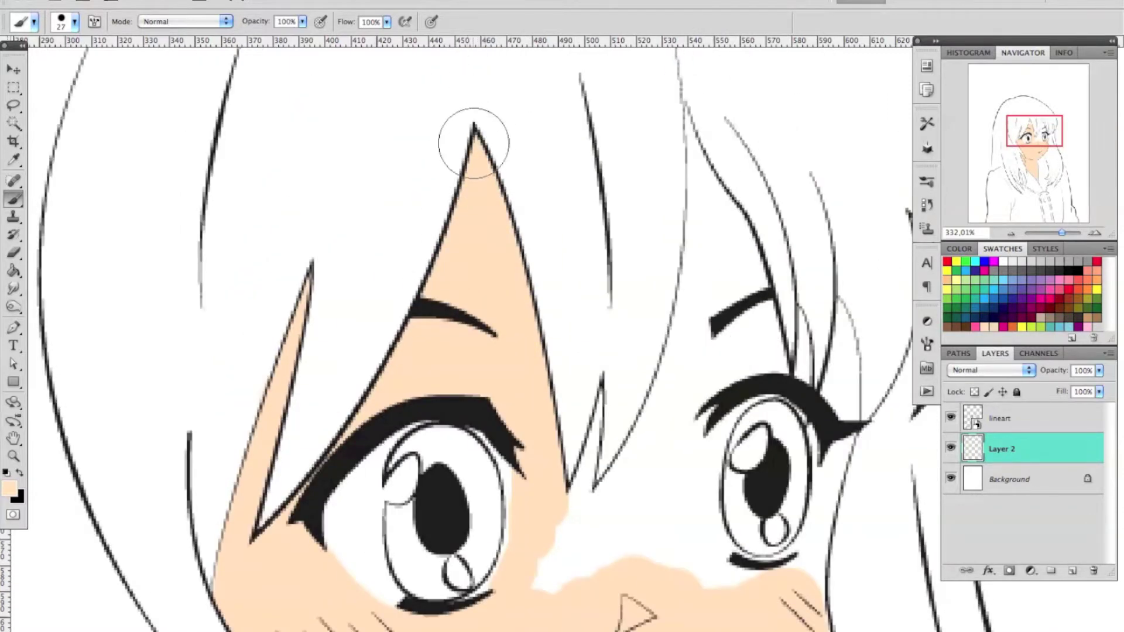
scroll(471, 130, "down", 9)
scroll(472, 130, "right", 6)
left_click_drag(404, 275, 383, 233)
Fill the remaining skin gaps on the nose bridge, right of the right eye and between the eyes
key("e")
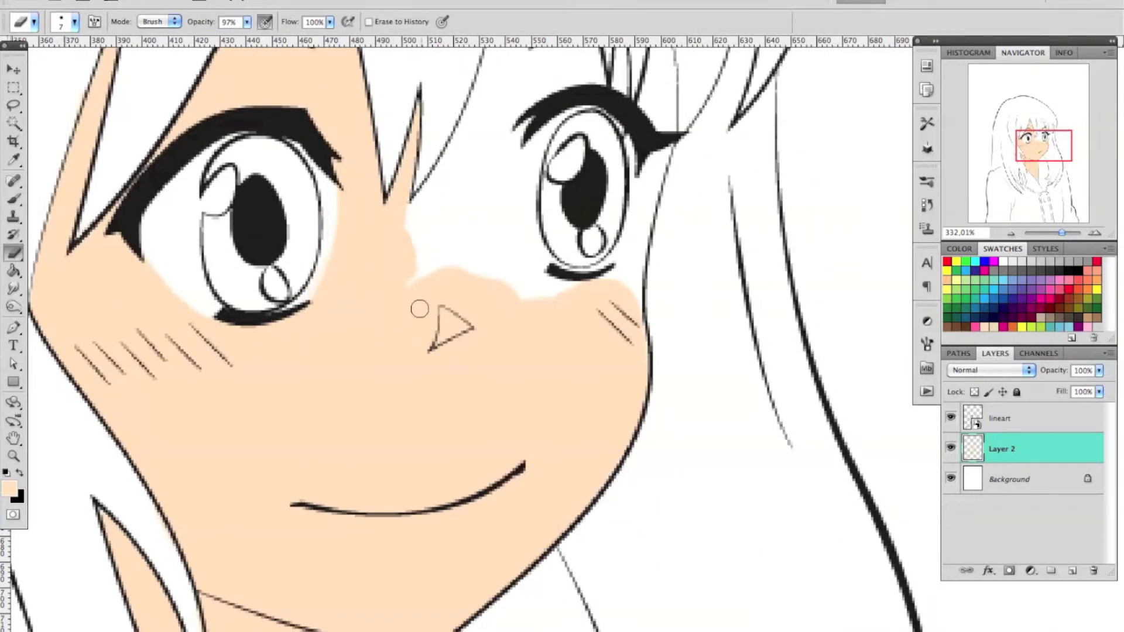
key("b")
left_click_drag(422, 251, 527, 304)
left_click_drag(620, 275, 673, 73)
scroll(691, 314, "up", 5)
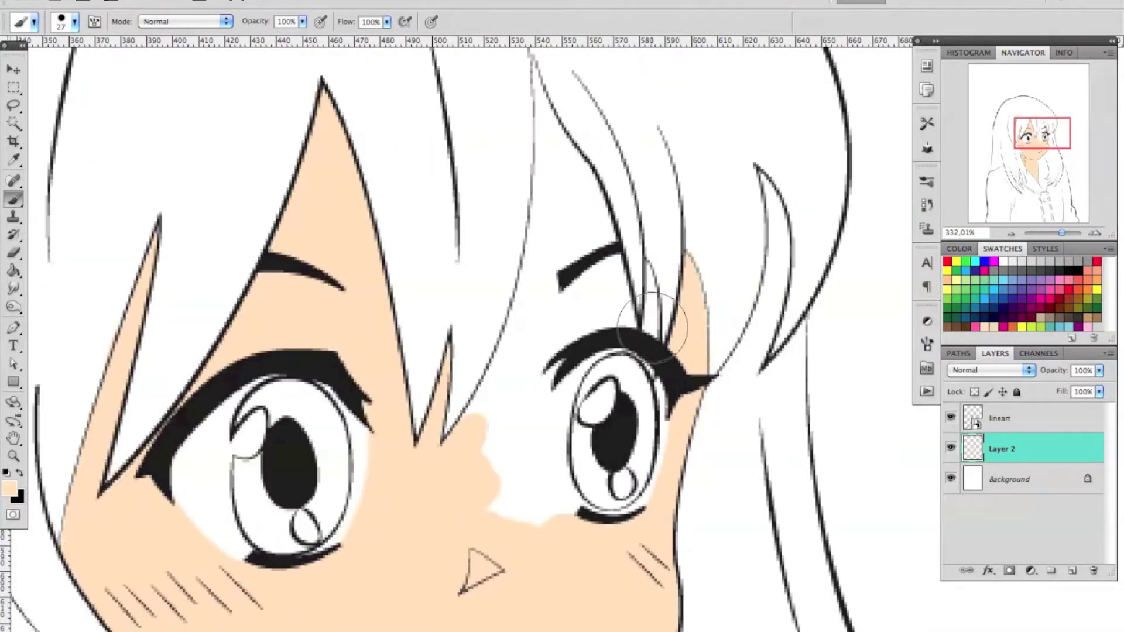
mouse_move(476, 494)
left_mouse_down()
mouse_move(439, 547)
mouse_move(464, 363)
mouse_move(541, 255)
mouse_move(557, 296)
mouse_move(532, 93)
left_mouse_up()
key("e")
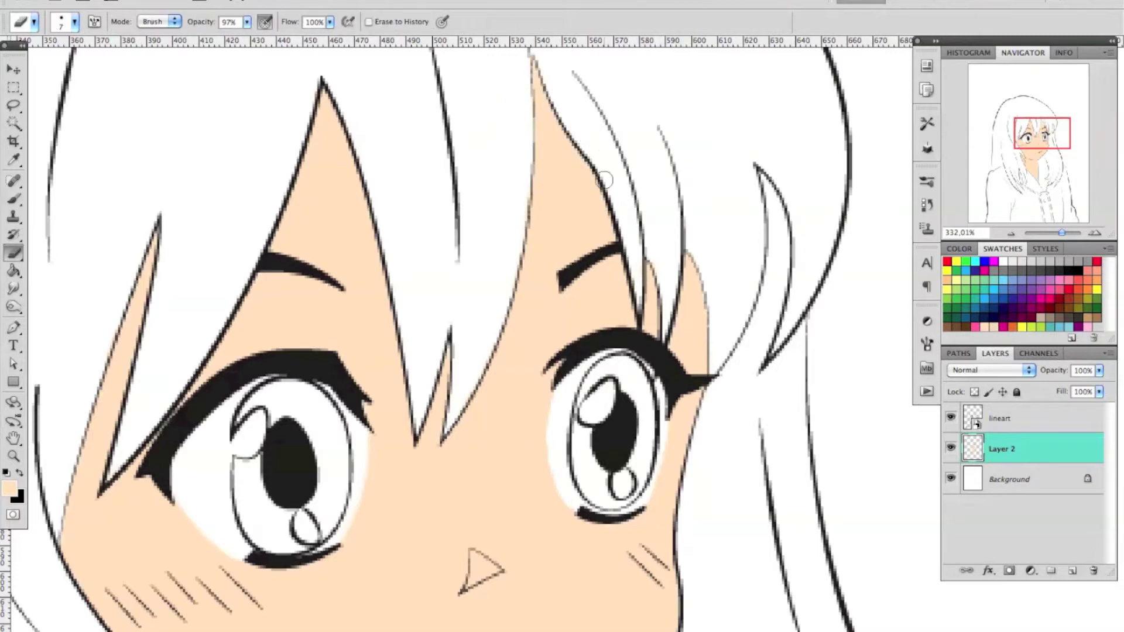
Warm the skin slightly with a Hue/Saturation adjustment clipped to the skin layer
left_click_drag(1061, 232, 1054, 233)
left_click(1030, 571)
left_click(972, 547)
mouse_move(829, 405)
left_mouse_down()
mouse_move(817, 403)
mouse_move(829, 405)
left_mouse_up()
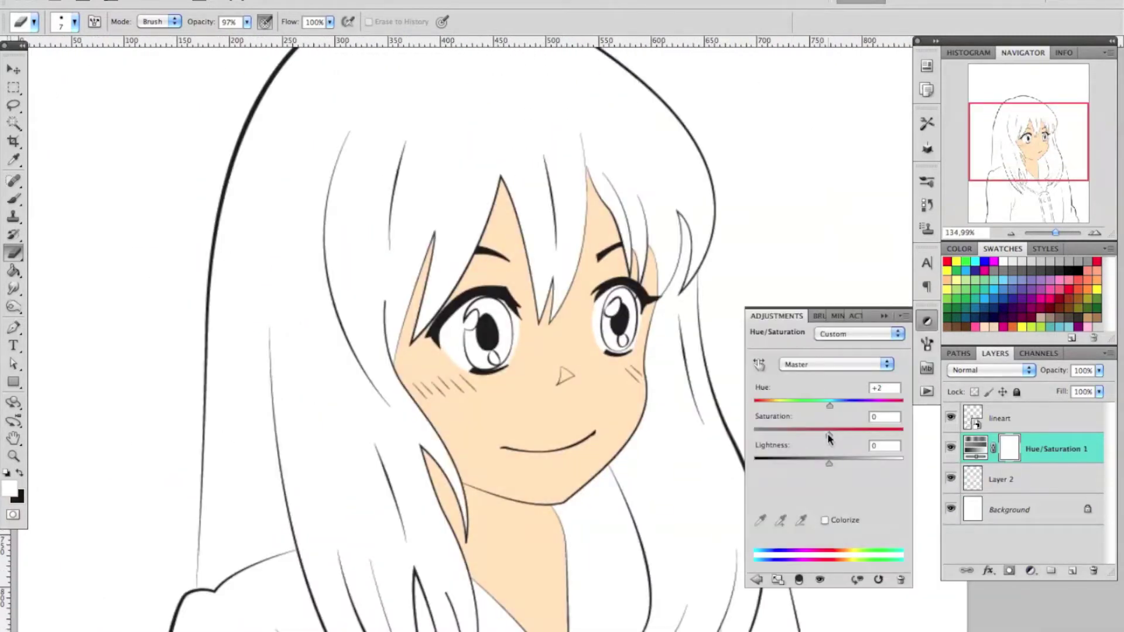
left_click(1002, 463, "alt")
double_click(1003, 479)
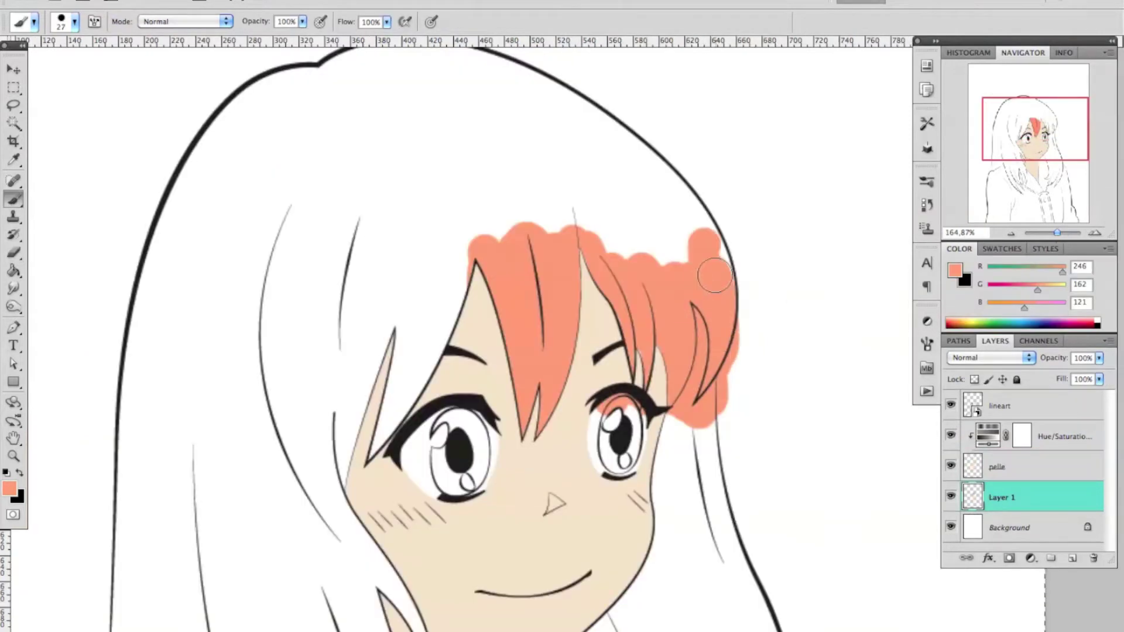
Paint orange over the top of the hair and down the long strands
mouse_move(726, 281)
left_mouse_down()
mouse_move(561, 238)
mouse_move(376, 289)
mouse_move(331, 514)
mouse_move(351, 181)
mouse_move(293, 188)
mouse_move(464, 111)
mouse_move(579, 115)
left_mouse_up()
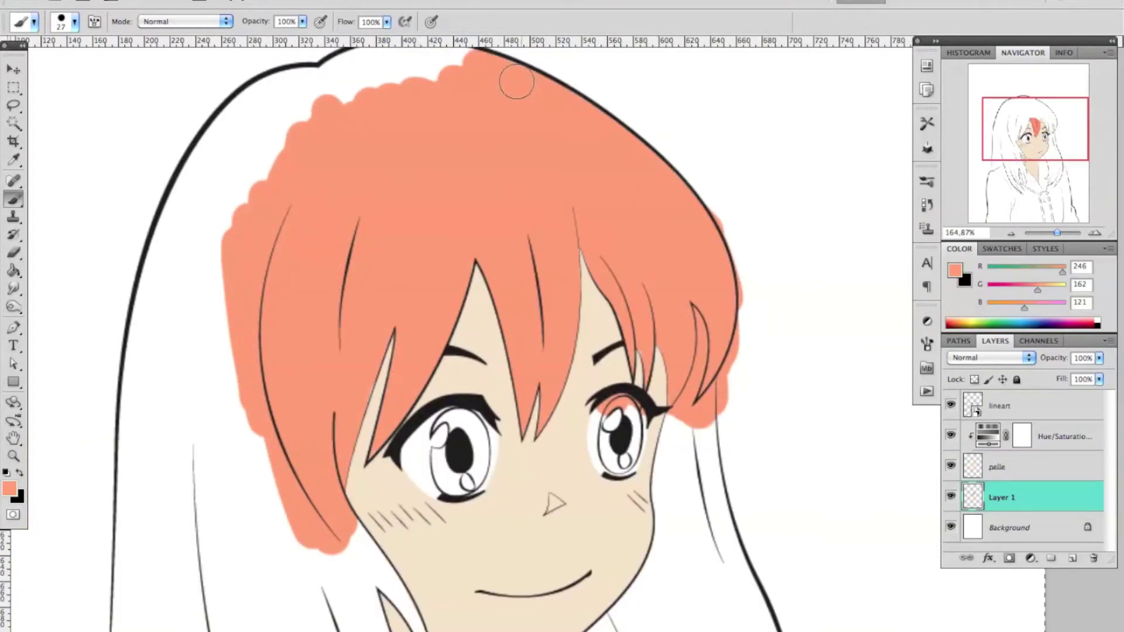
left_click_drag(516, 82, 469, 76)
scroll(422, 351, "down", 5)
mouse_move(410, 328)
left_mouse_down()
mouse_move(424, 445)
mouse_move(429, 421)
mouse_move(486, 403)
mouse_move(484, 495)
left_mouse_up()
mouse_move(481, 419)
left_mouse_down()
mouse_move(503, 409)
mouse_move(512, 465)
mouse_move(491, 559)
left_mouse_up()
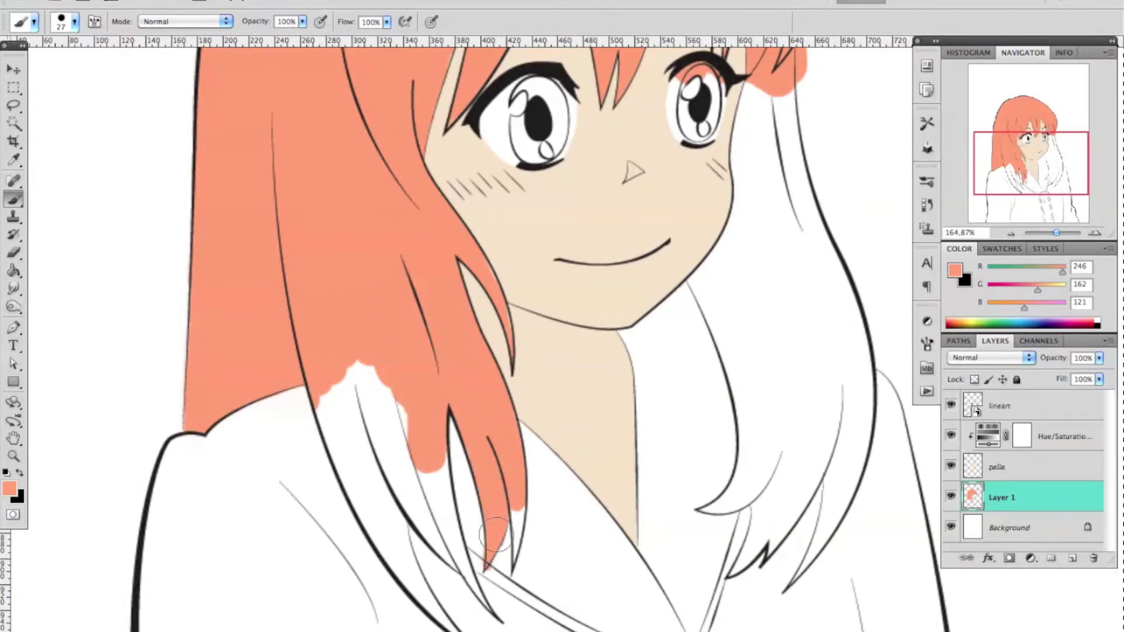
Tidy the hair edges and fill the hair below the strands and near the face orange
key("e")
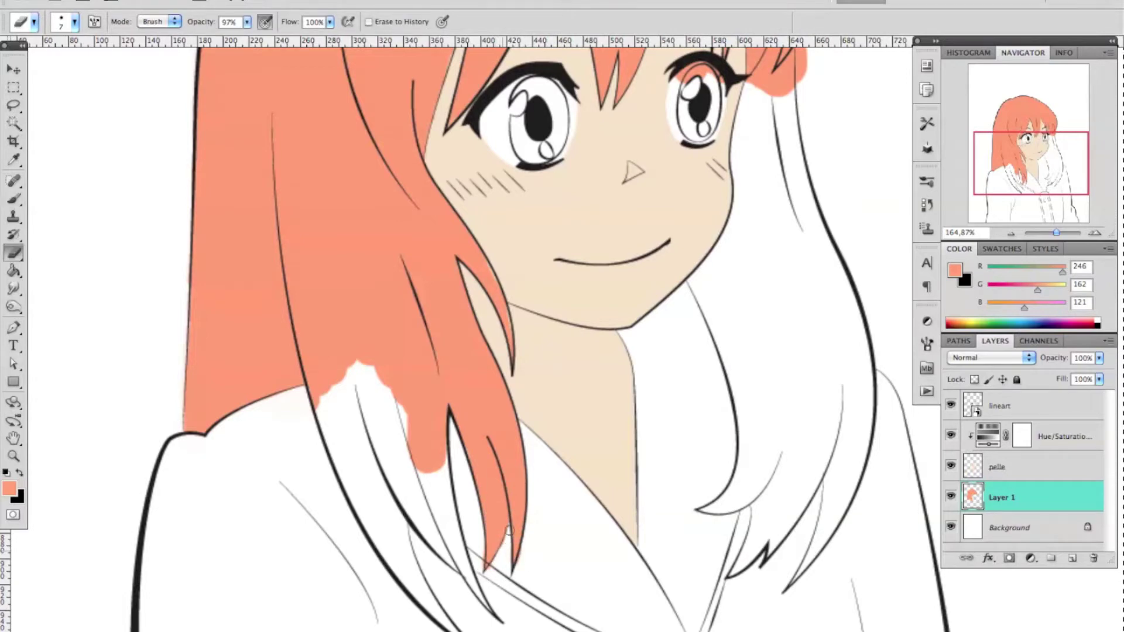
scroll(579, 585, "up", 5)
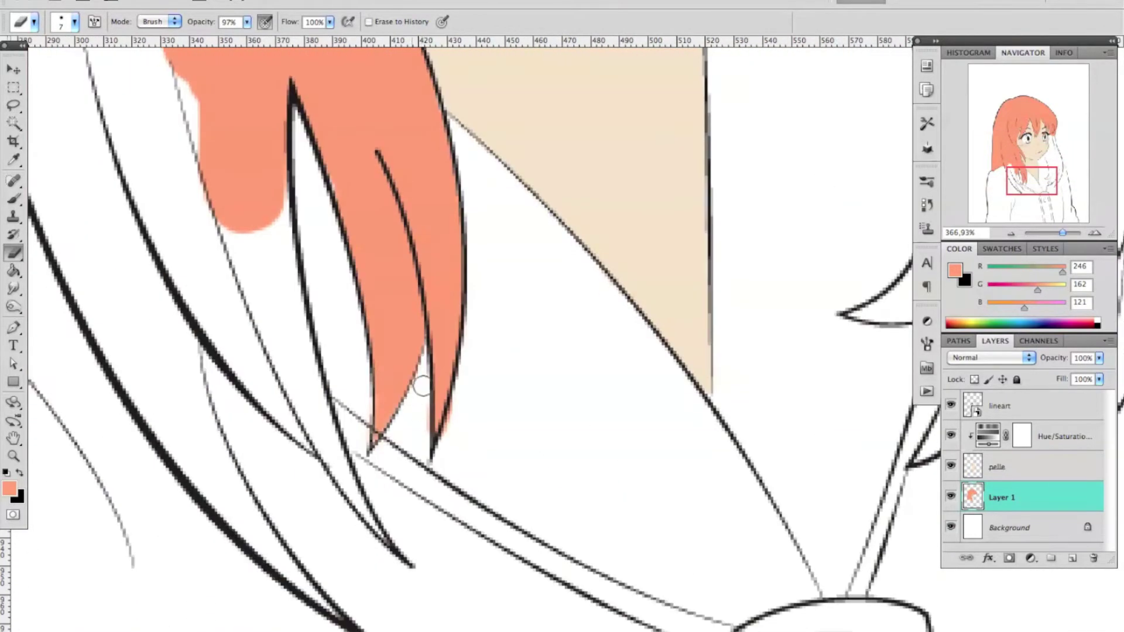
key("b")
scroll(239, 193, "up", 10)
mouse_move(556, 381)
left_mouse_down()
mouse_move(577, 371)
mouse_move(644, 497)
left_mouse_up()
scroll(644, 497, "down", 4)
left_click_drag(615, 351, 643, 215)
scroll(644, 216, "down", 5)
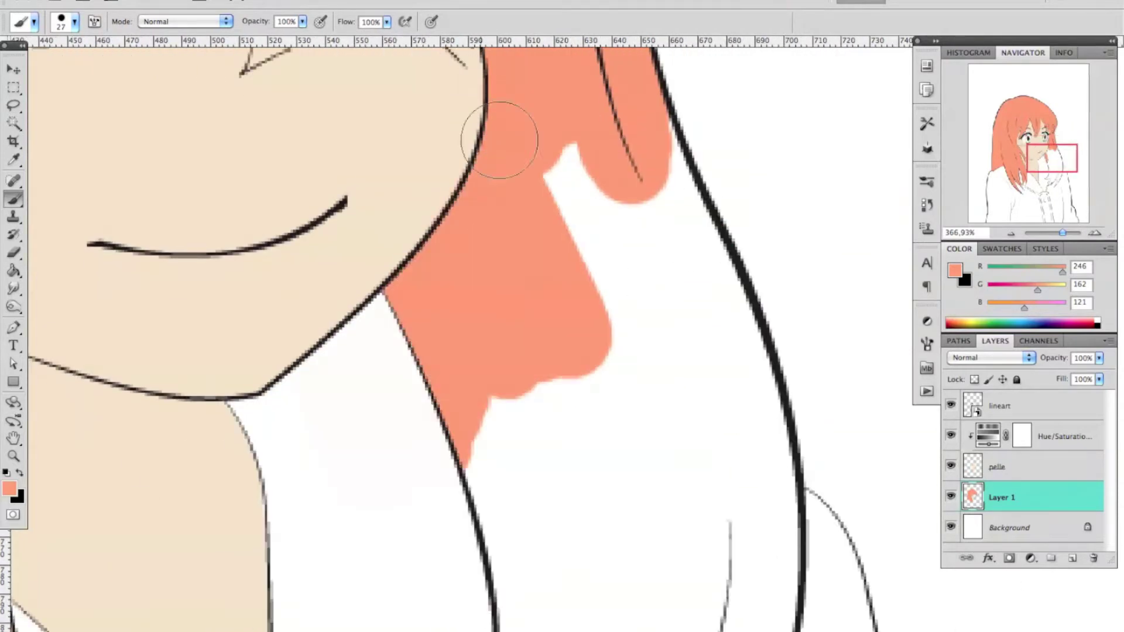
left_click_drag(502, 137, 677, 243)
scroll(677, 243, "down", 4)
scroll(569, 79, "right", 3)
left_click_drag(609, 187, 615, 284)
Finish the orange hair fill, clean the edges and zoom out to the whole head
key("e")
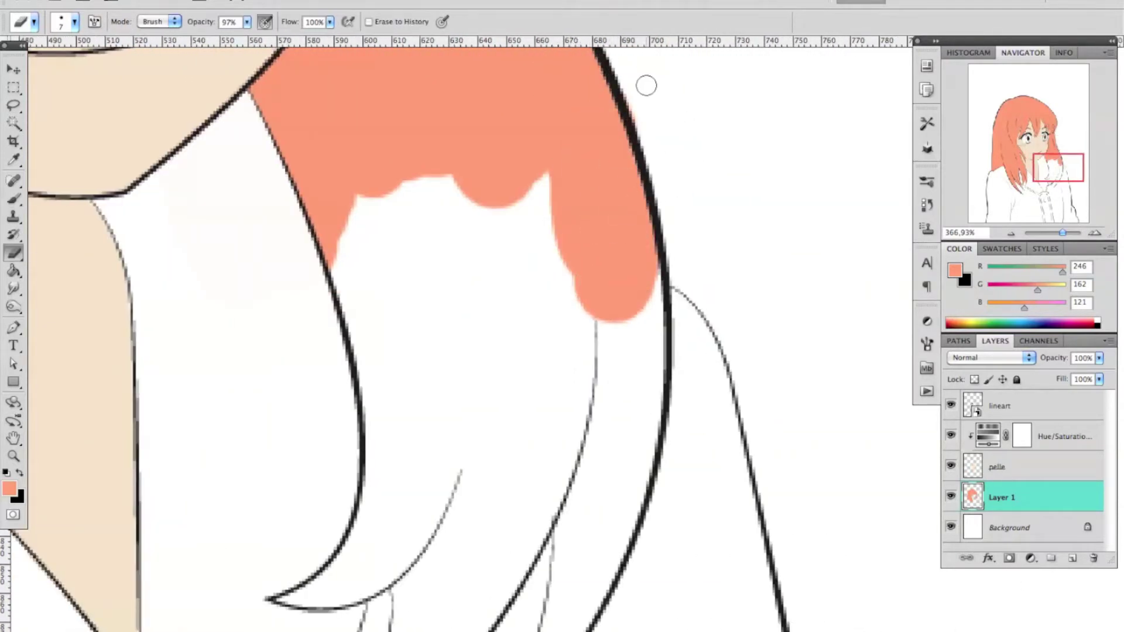
key("b")
mouse_move(560, 343)
left_mouse_down()
mouse_move(414, 327)
mouse_move(351, 363)
left_mouse_up()
scroll(770, 307, "down", 5)
mouse_move(615, 64)
left_mouse_down()
mouse_move(609, 167)
mouse_move(476, 439)
mouse_move(389, 233)
mouse_move(409, 388)
mouse_move(314, 464)
mouse_move(276, 459)
mouse_move(546, 530)
left_mouse_up()
scroll(609, 167, "up", 5)
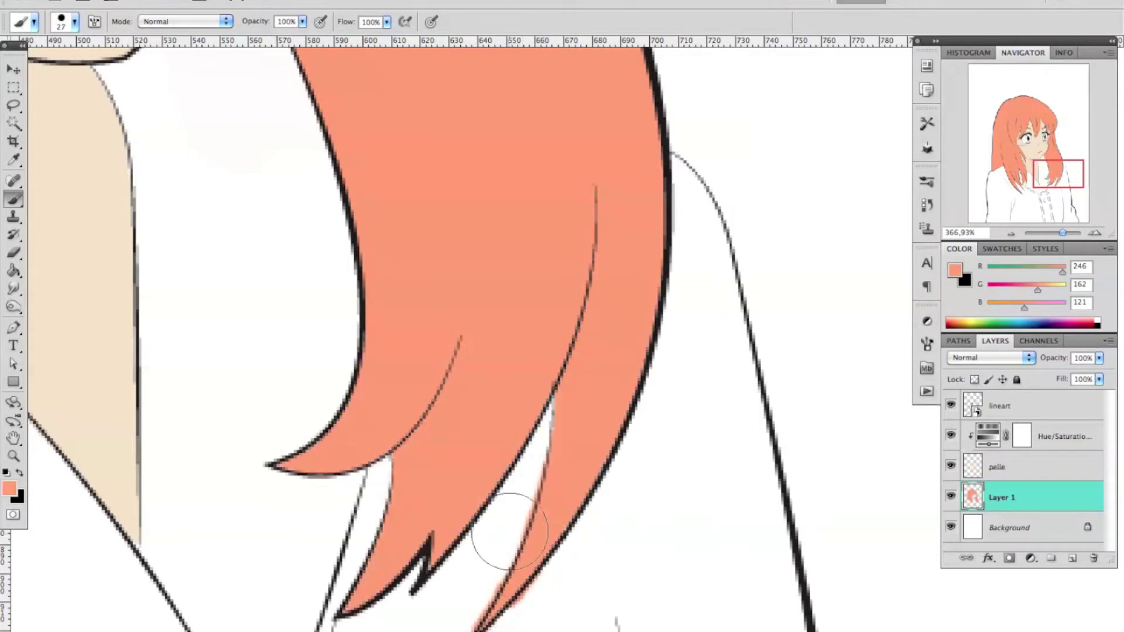
key("e")
key("ctrl+1")
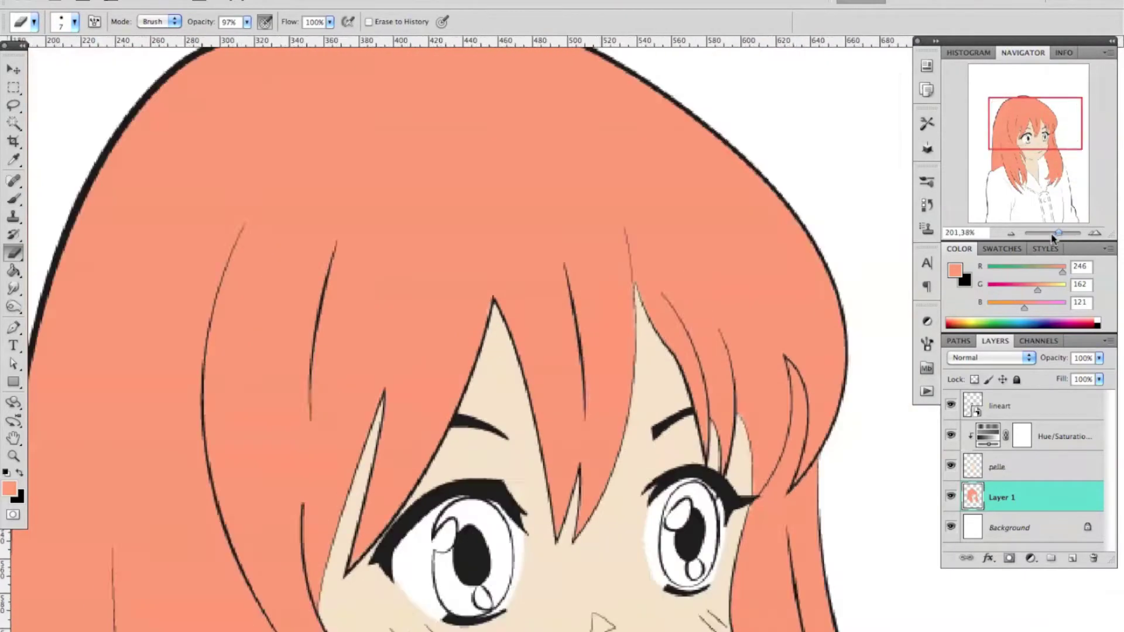
double_click(1001, 497)
Name the hair layer 'capelli' and start painting the coat sleeve red
type("capelli")
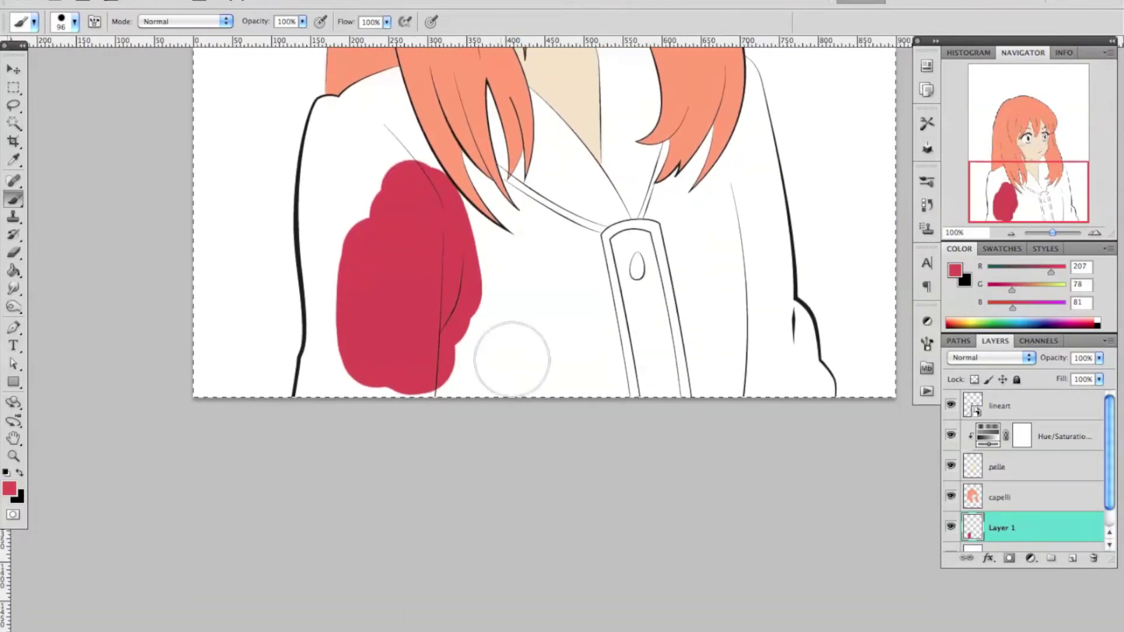
mouse_move(509, 351)
left_mouse_down()
mouse_move(325, 376)
mouse_move(328, 319)
mouse_move(388, 142)
mouse_move(339, 143)
mouse_move(367, 161)
left_mouse_up()
key("e")
key("b")
mouse_move(462, 175)
left_mouse_down()
mouse_move(585, 351)
mouse_move(731, 264)
left_mouse_up()
Finish the coat and shift it to a darker, more saturated magenta with Hue/Saturation
scroll(644, 292, "up", 5)
mouse_move(720, 468)
left_mouse_down()
mouse_move(712, 344)
mouse_move(780, 351)
left_mouse_up()
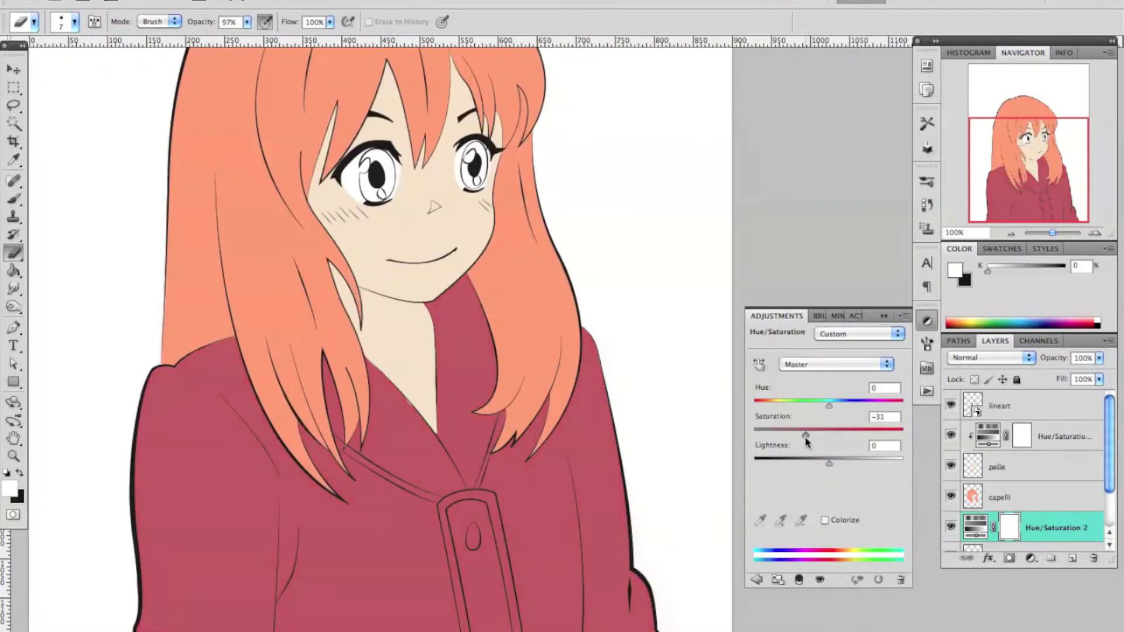
left_click_drag(829, 404, 820, 408)
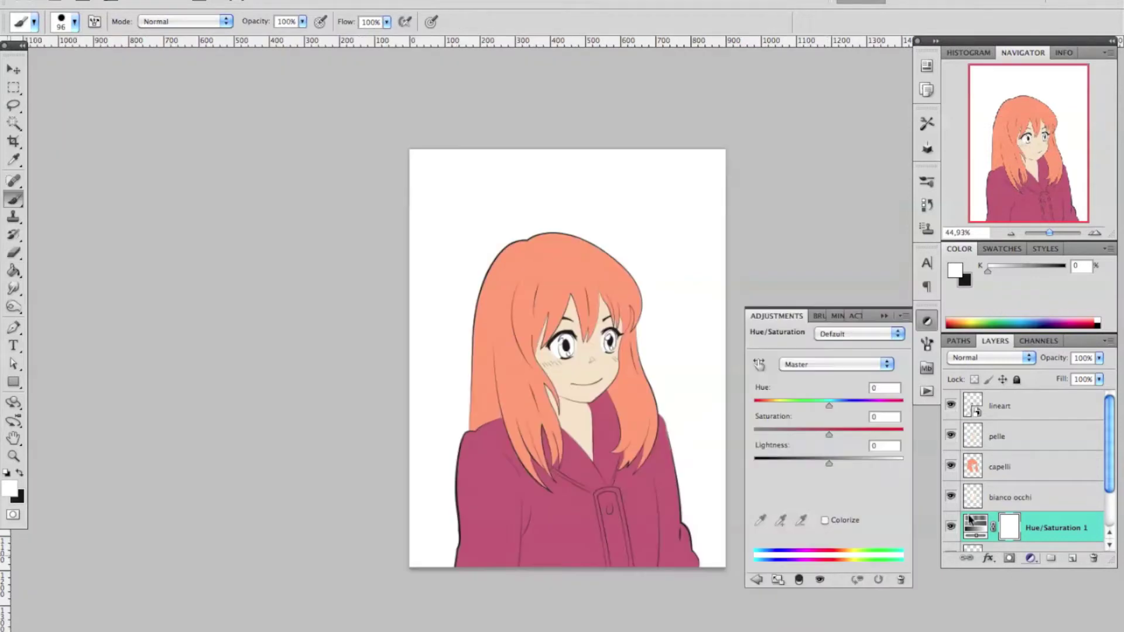
mouse_move(828, 463)
left_mouse_down()
mouse_move(812, 464)
mouse_move(837, 433)
left_mouse_up()
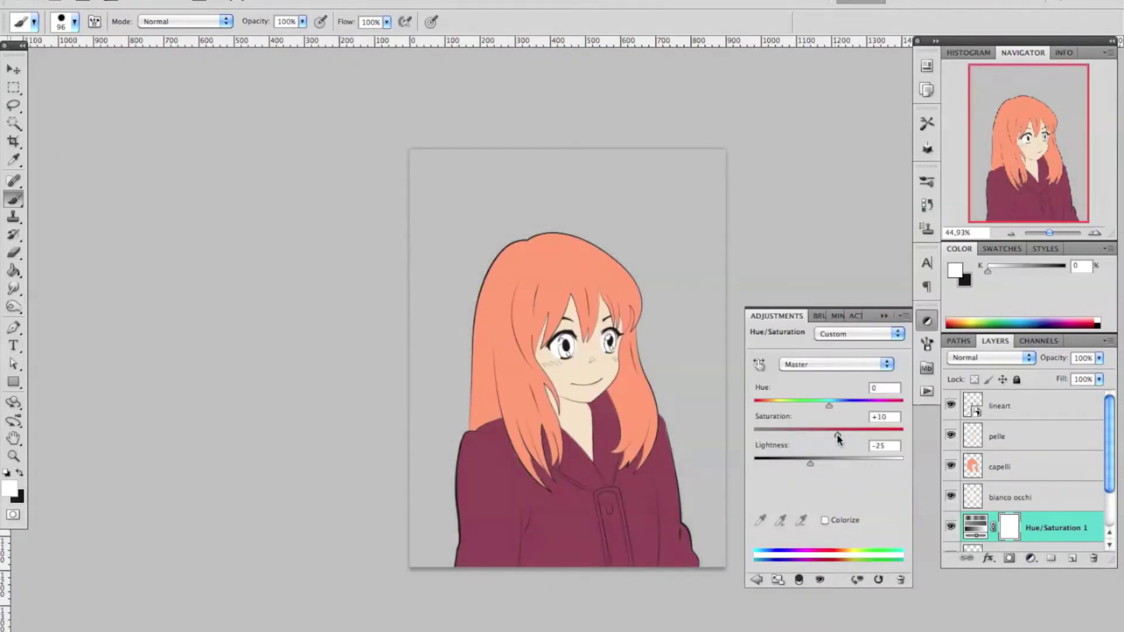
Paint brown into the left iris around the pupil, keeping the white highlight below it
scroll(1030, 468, "down", 2)
left_click_drag(580, 318, 567, 293)
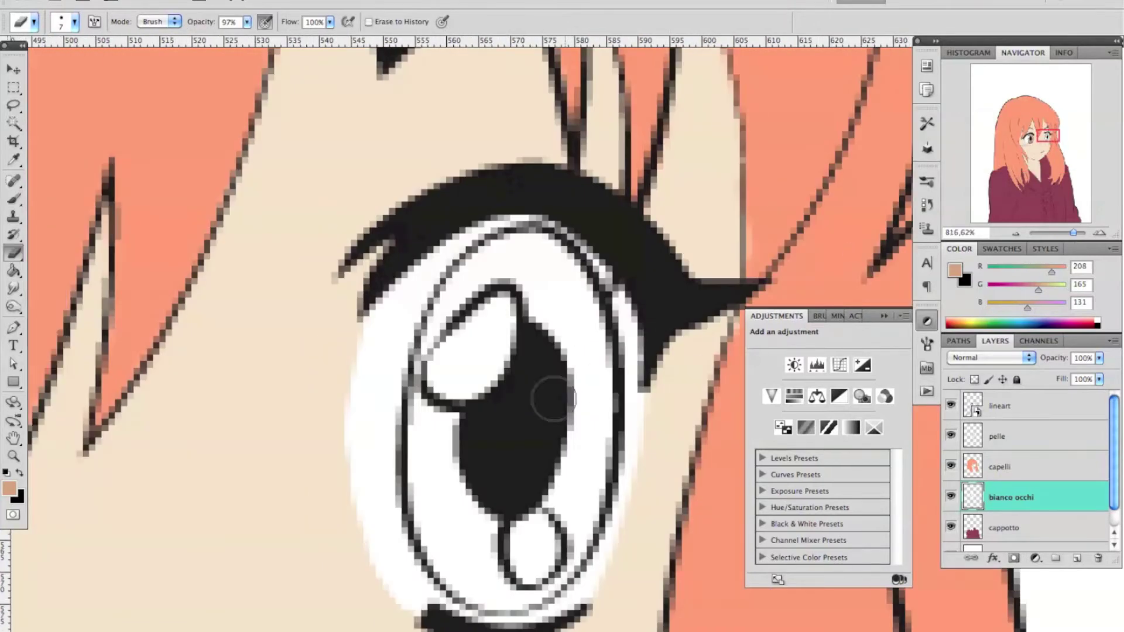
mouse_move(546, 396)
left_mouse_down()
mouse_move(490, 333)
mouse_move(523, 523)
mouse_move(489, 426)
left_mouse_up()
key("e")
left_click_drag(527, 524, 532, 619)
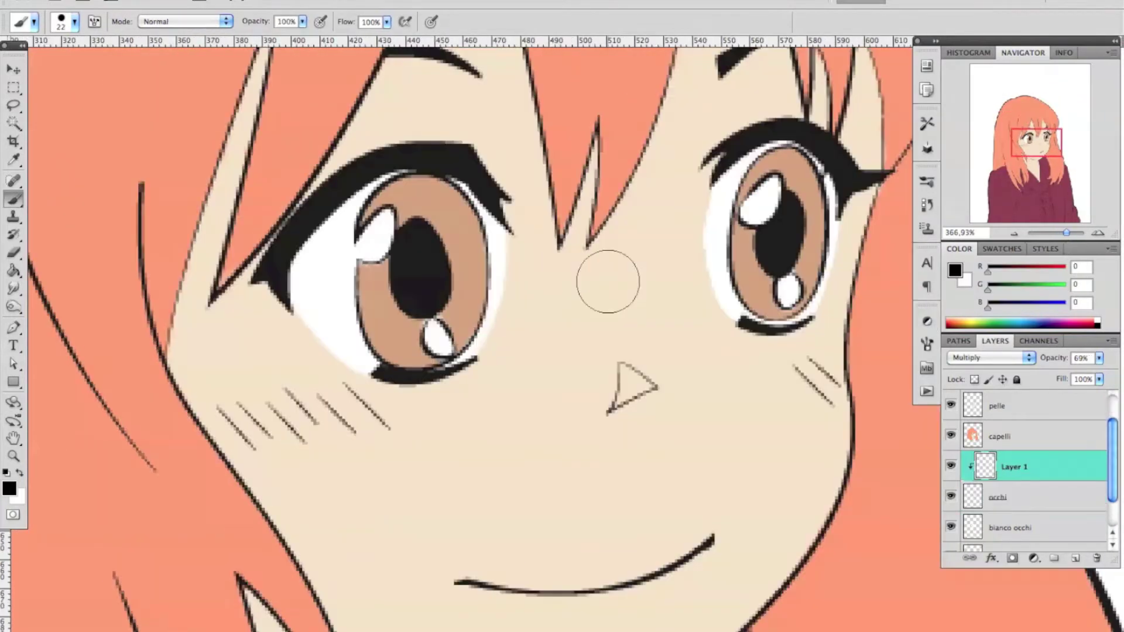
Shade both irises brown and lighten part of the left iris shading
left_click_drag(410, 188, 456, 293)
left_click_drag(456, 176, 369, 281)
left_click_drag(808, 193, 749, 258)
key("e")
left_click_drag(481, 279, 440, 308)
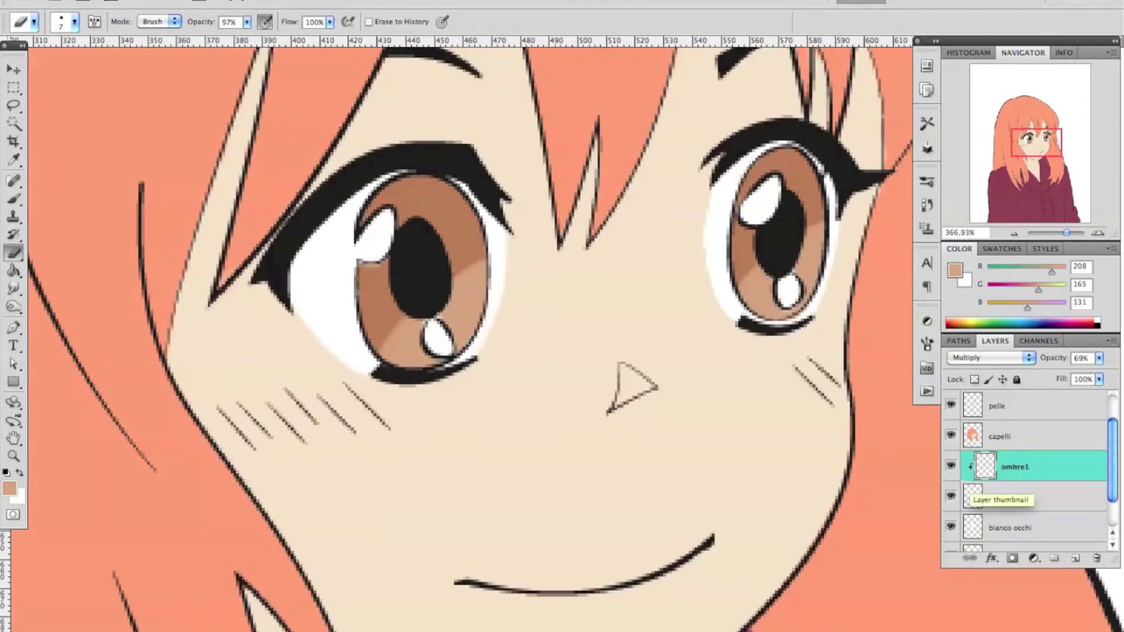
Add a Multiply layer and paint dark brown shading at the top of both irises
left_click(954, 271)
left_click(989, 358)
left_click(965, 398)
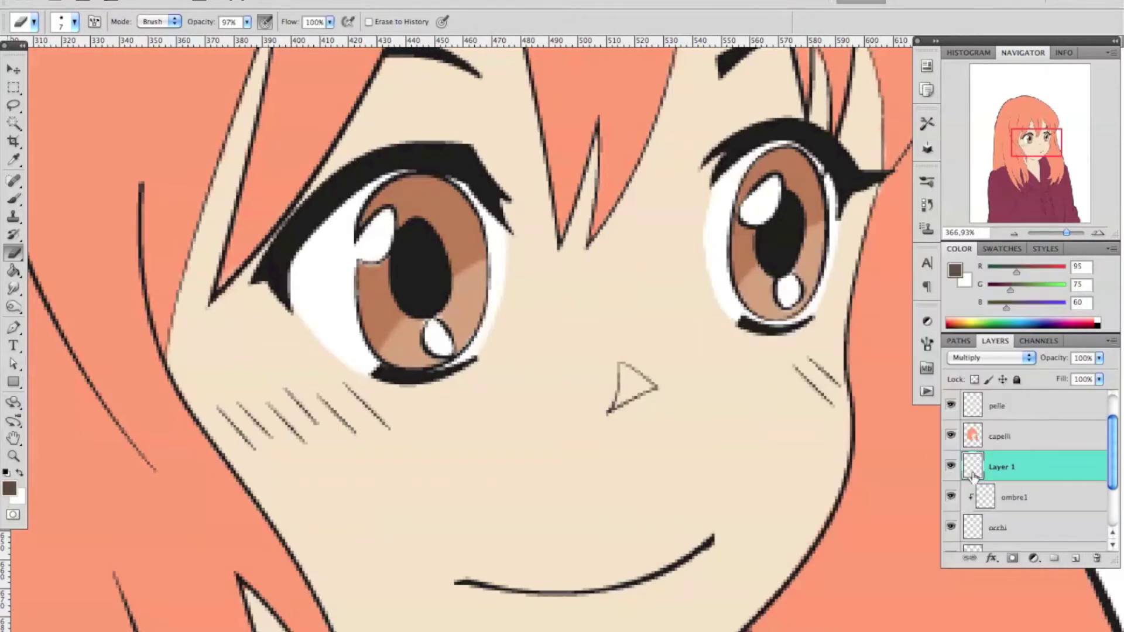
key("b")
left_click_drag(380, 246, 463, 199)
left_click_drag(755, 246, 813, 152)
Enlarge the eraser and lighten the dark shading along the left iris edge
key("r")
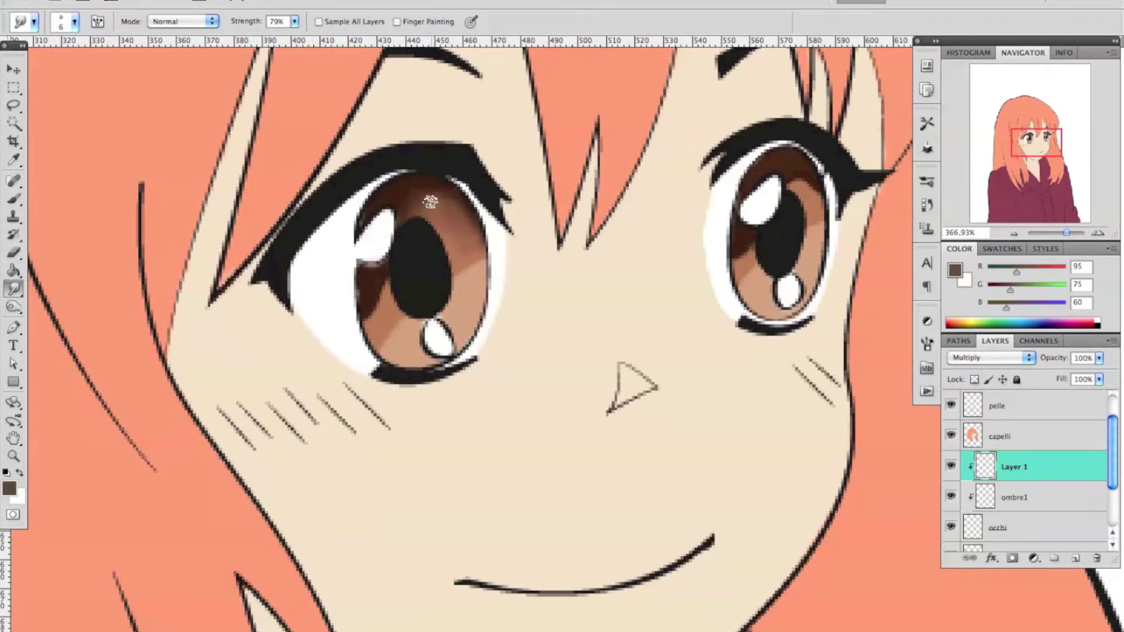
key("e")
left_click(74, 22)
left_click_drag(48, 68, 56, 68)
key("Return")
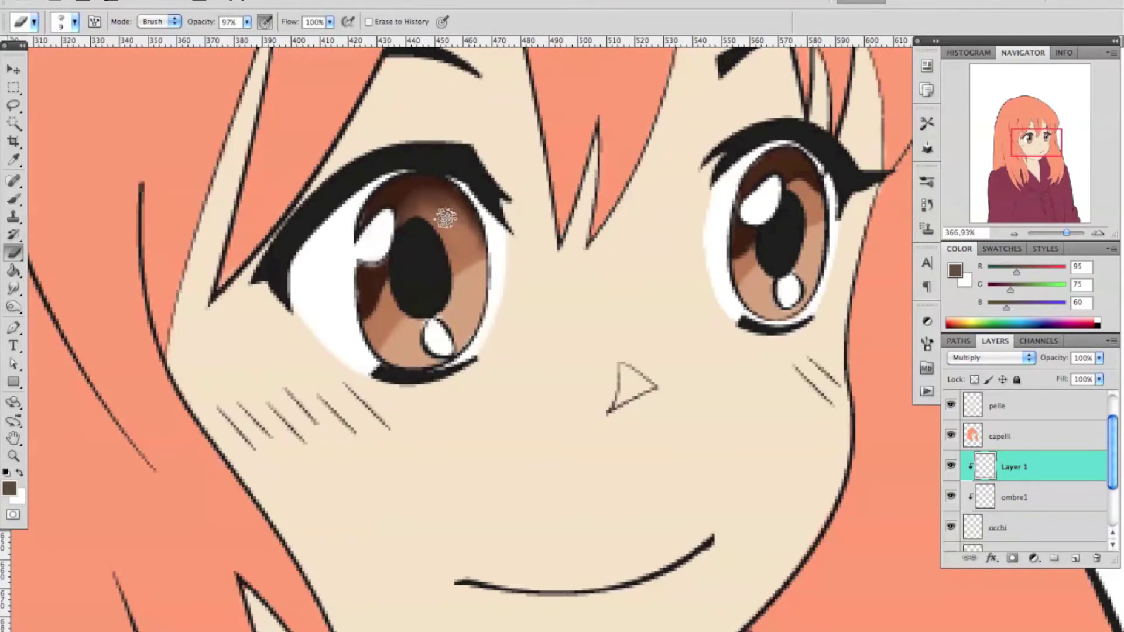
left_click_drag(393, 260, 367, 316)
Add dark brown around the left pupil and smudge the right iris shading smooth
key("r")
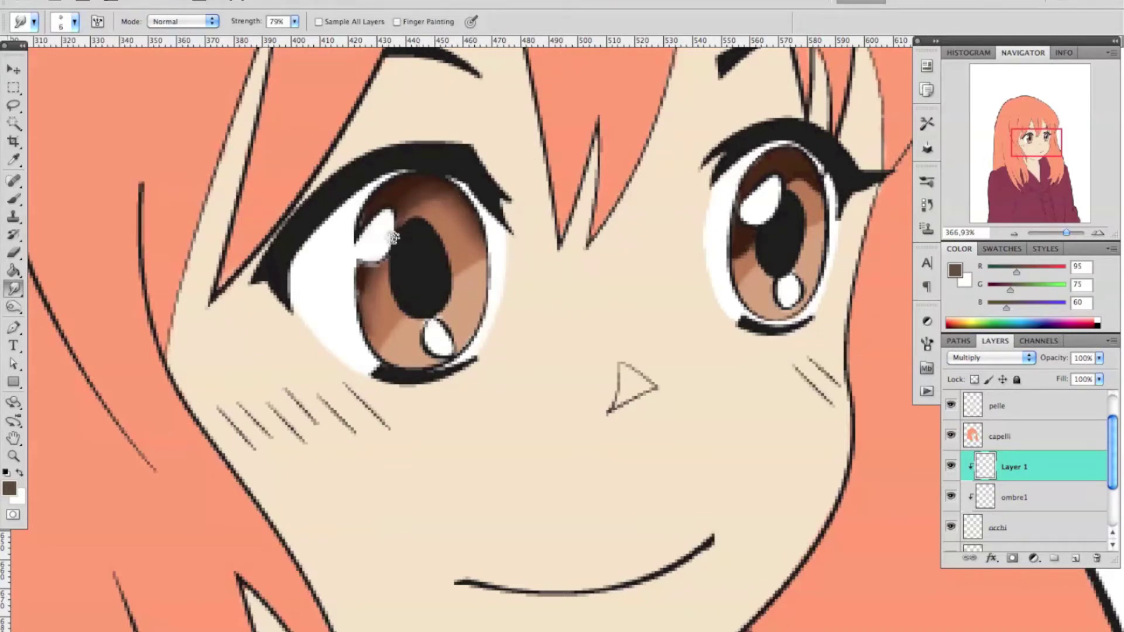
key("b")
left_click_drag(414, 296, 446, 286)
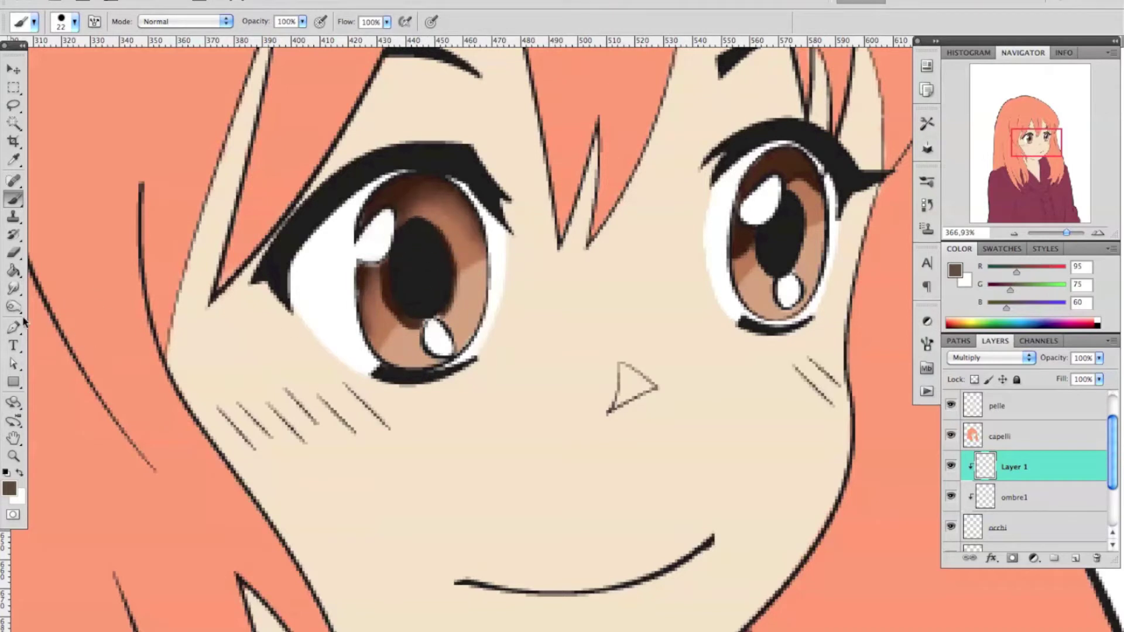
key("r")
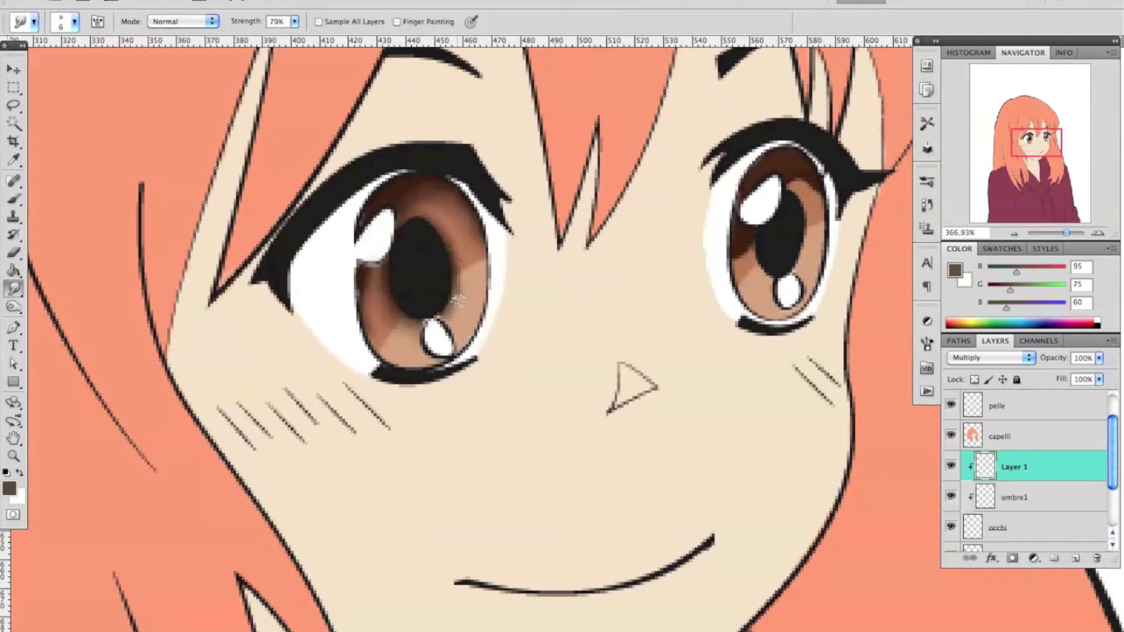
mouse_move(822, 292)
left_mouse_down()
mouse_move(777, 238)
mouse_move(744, 255)
left_mouse_up()
Move between the ombre1 and dark shading layers to keep blending the irises
scroll(822, 264, "left", 5)
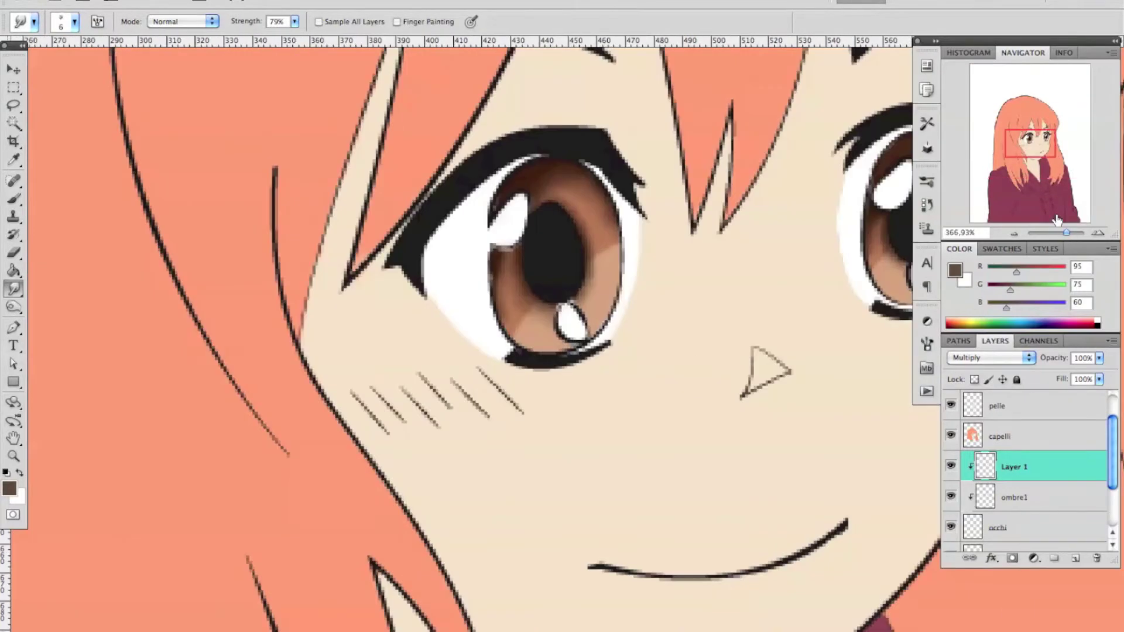
key("alt+bracketleft")
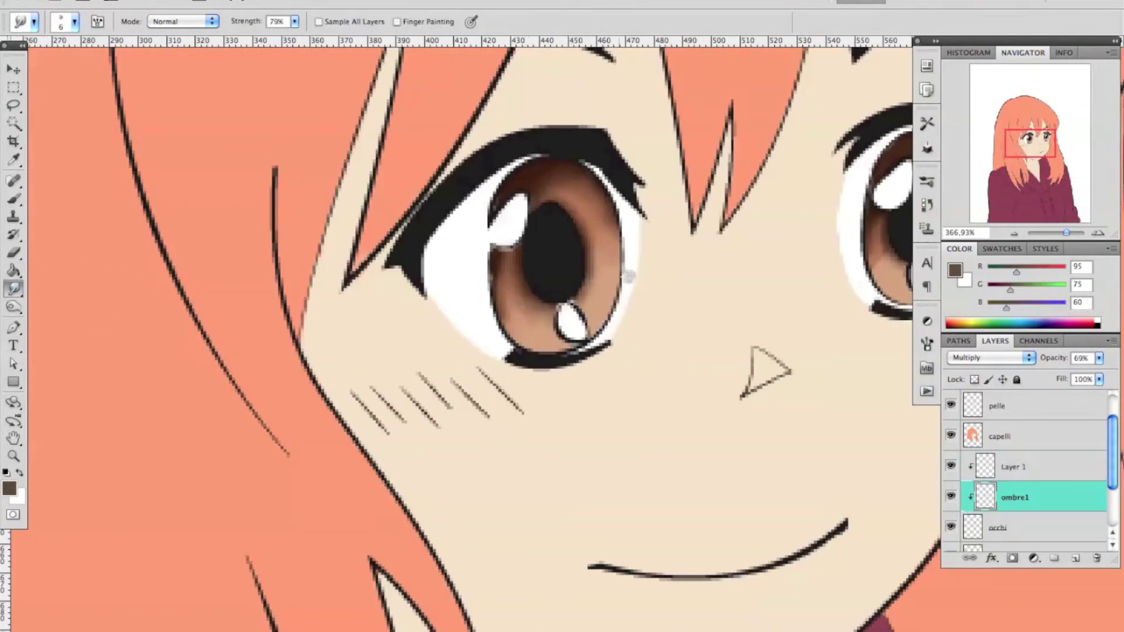
scroll(628, 275, "right", 10)
mouse_move(1065, 232)
left_mouse_down()
mouse_move(1047, 232)
mouse_move(1062, 232)
left_mouse_up()
key("alt+bracketright")
key("b")
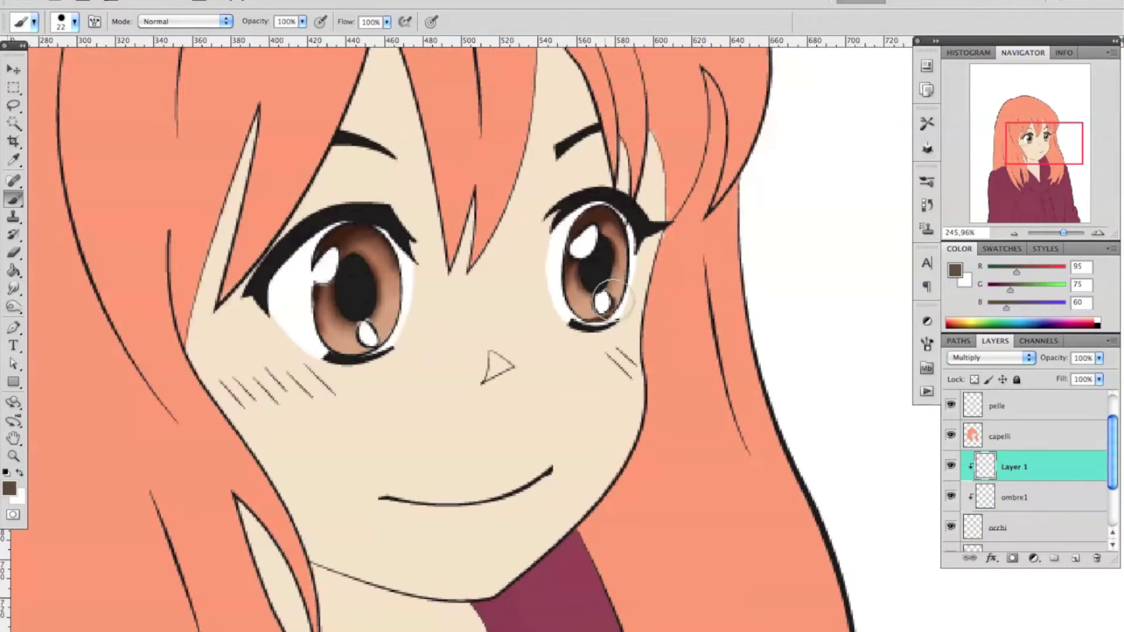
key("r")
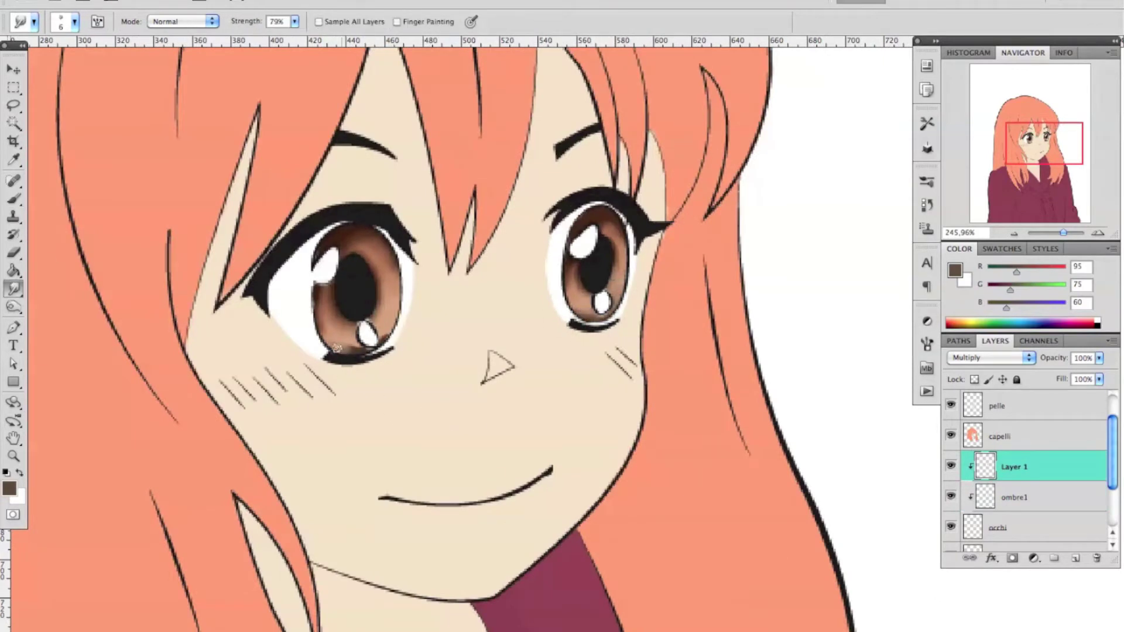
Rename the eye shading layer to 'ombre2'
double_click(1014, 466)
type("ombre2")
key("Return")
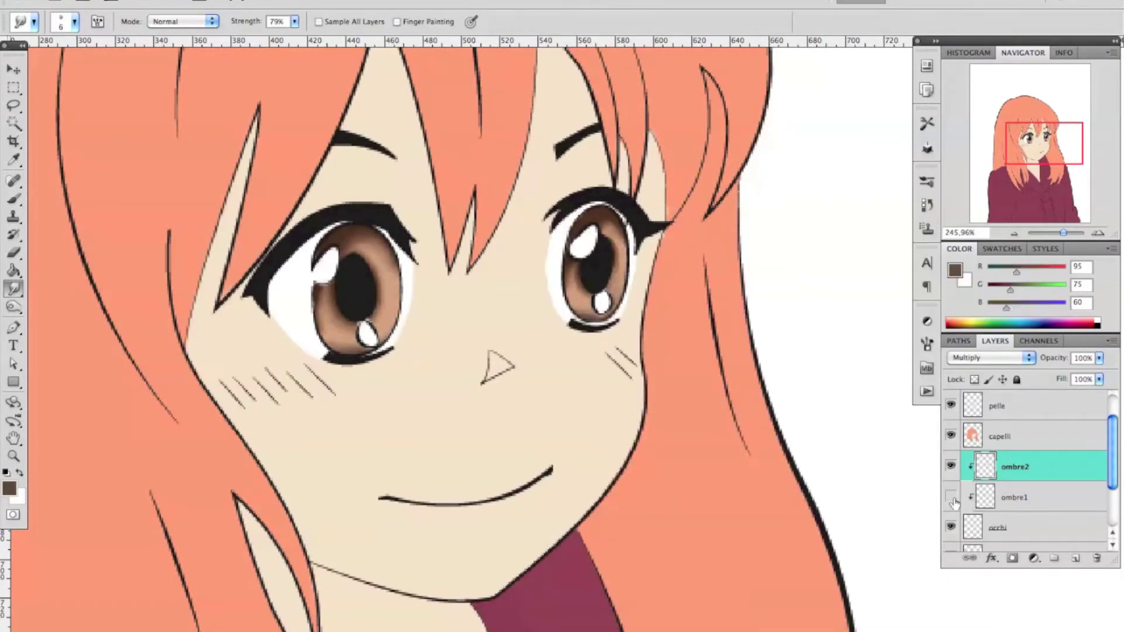
Paint light brown iris highlights on a new Screen layer and smudge them soft
left_click(1074, 558, "ctrl")
key("b")
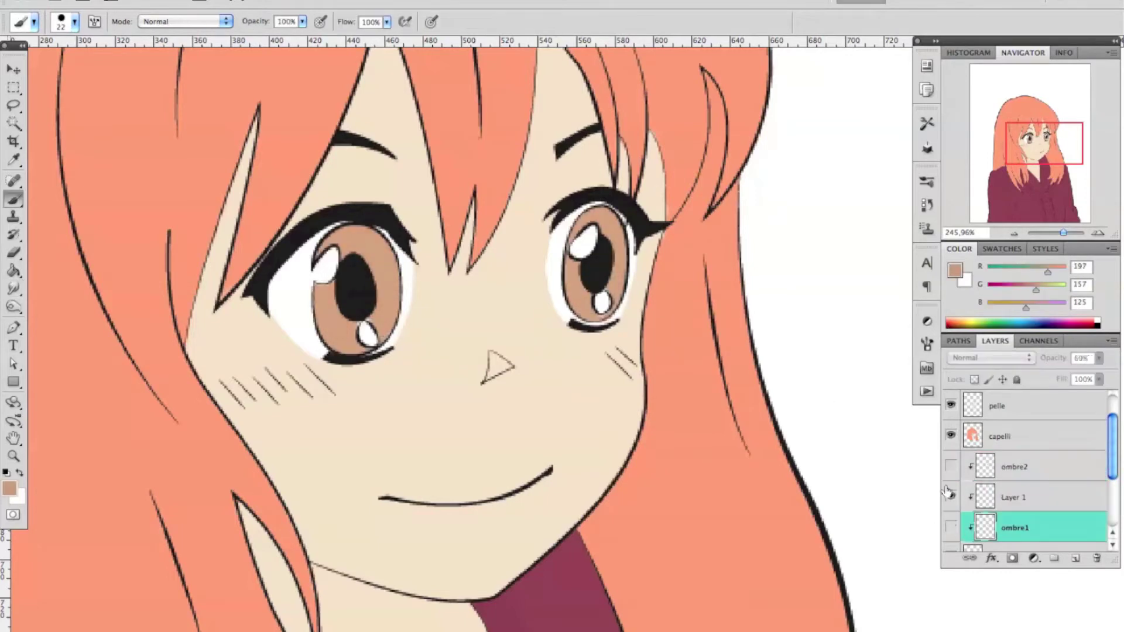
left_click(989, 358)
left_click(965, 459)
key("r")
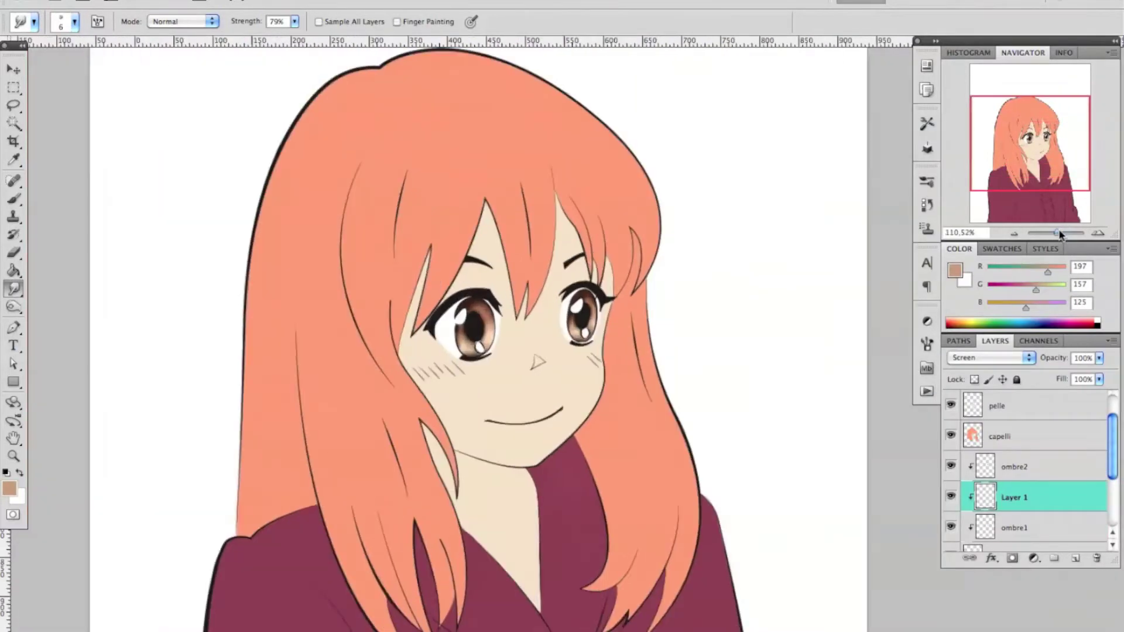
key("b")
key("r")
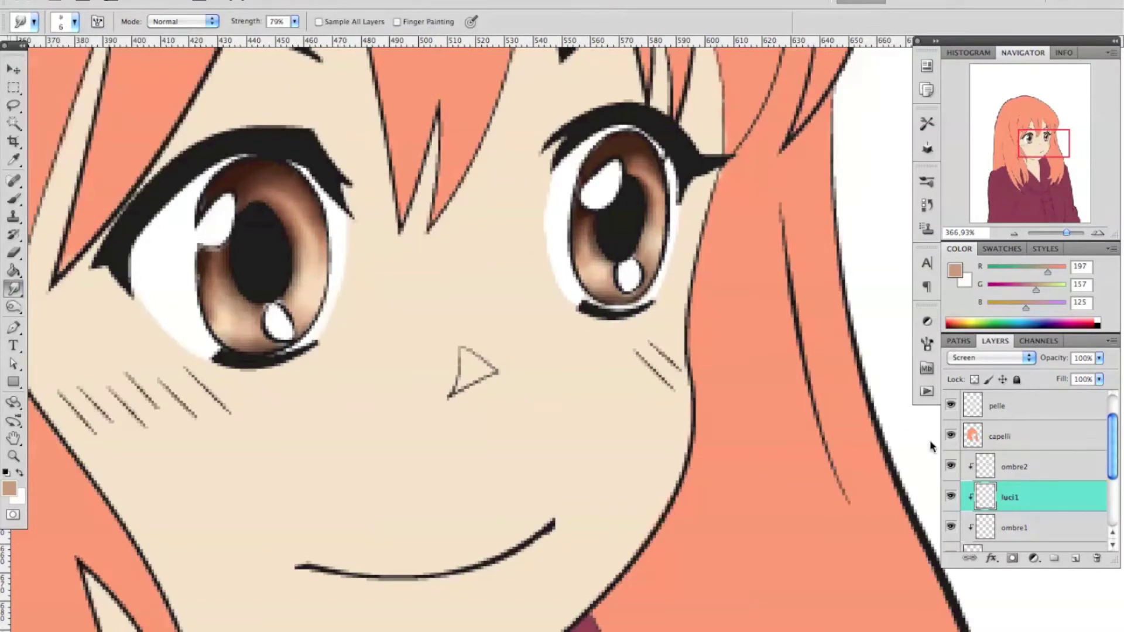
Add a clipped white sparkle layer for the eyes, then begin red shading on the left hair strand
key("ctrl+shift+alt+n")
key("b")
key("x")
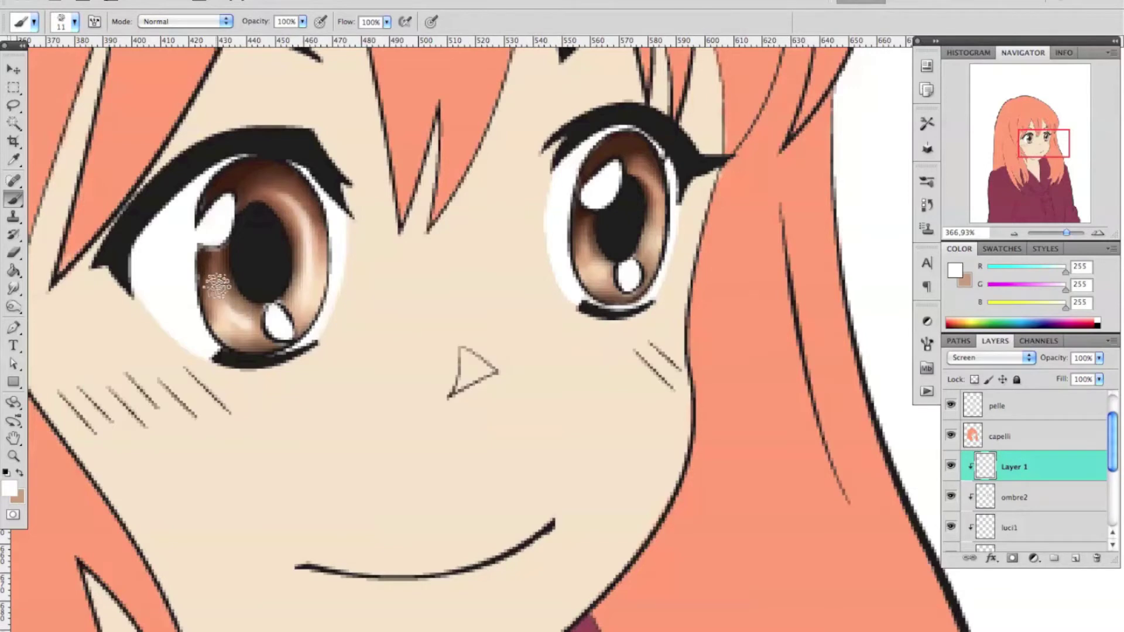
key("r")
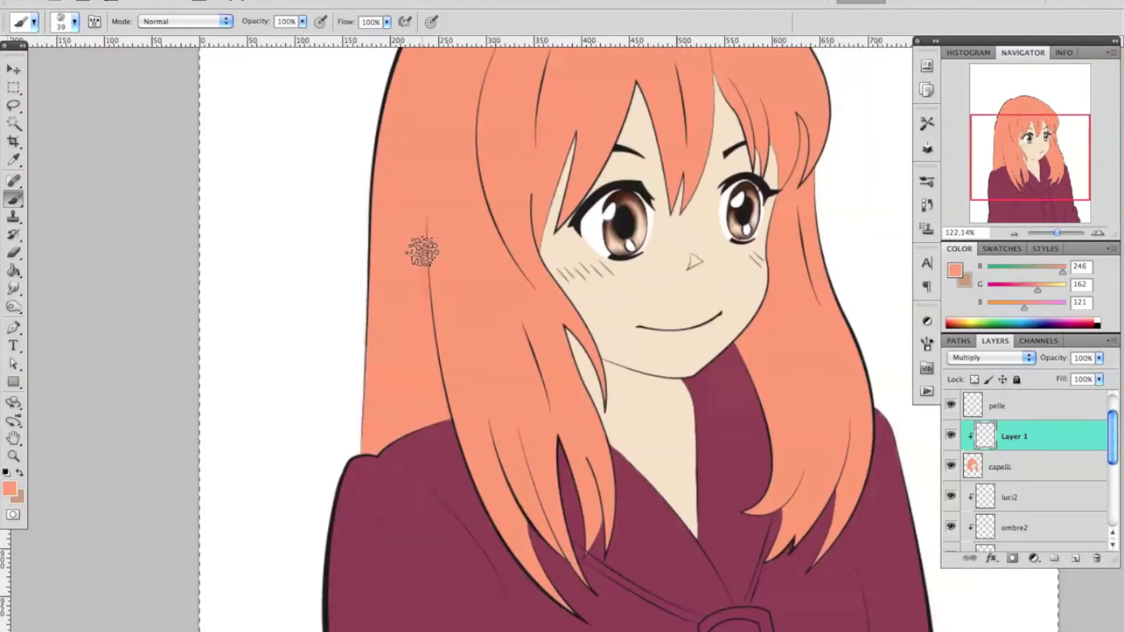
mouse_move(421, 246)
left_mouse_down()
mouse_move(421, 309)
mouse_move(424, 288)
left_mouse_up()
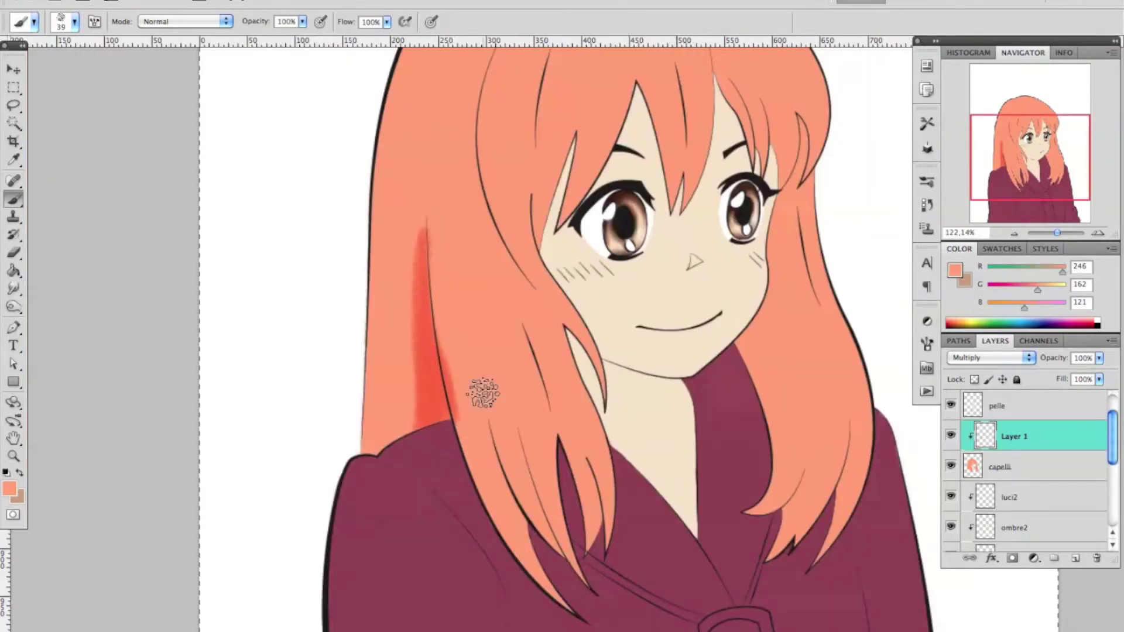
Shade the lower hair strands reddish and, with a 15-pixel brush, the left strand
left_click_drag(432, 337, 562, 602)
mouse_move(491, 422)
left_mouse_down()
mouse_move(514, 594)
mouse_move(553, 415)
mouse_move(586, 535)
left_mouse_up()
left_click(75, 22)
left_click_drag(44, 65, 32, 66)
left_click(594, 481)
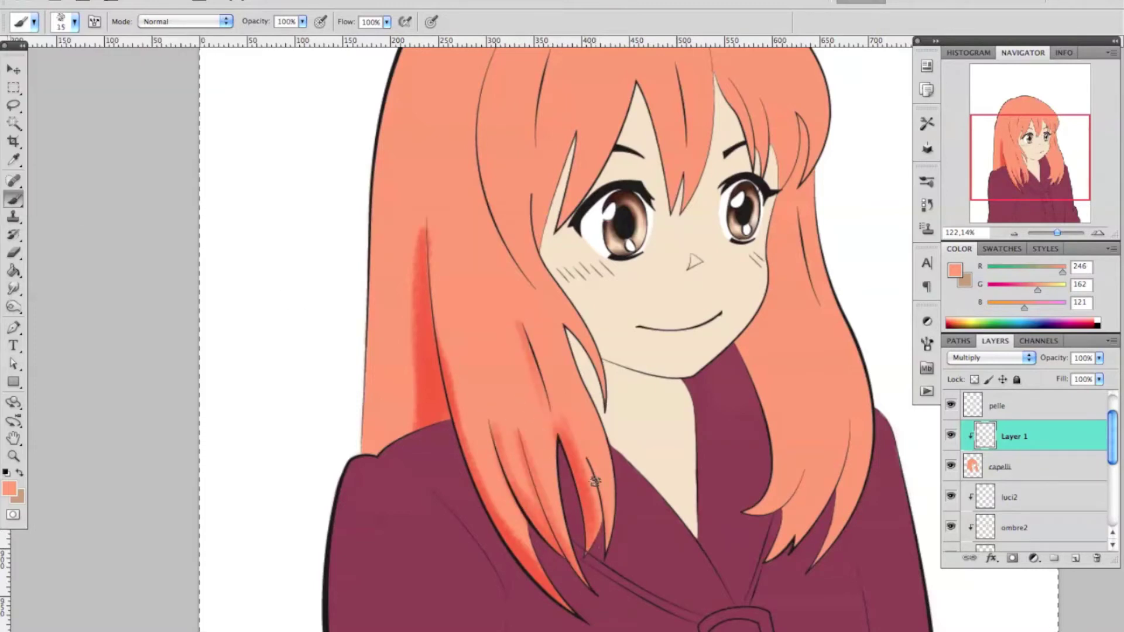
mouse_move(475, 196)
left_mouse_down()
mouse_move(544, 292)
mouse_move(468, 82)
left_mouse_up()
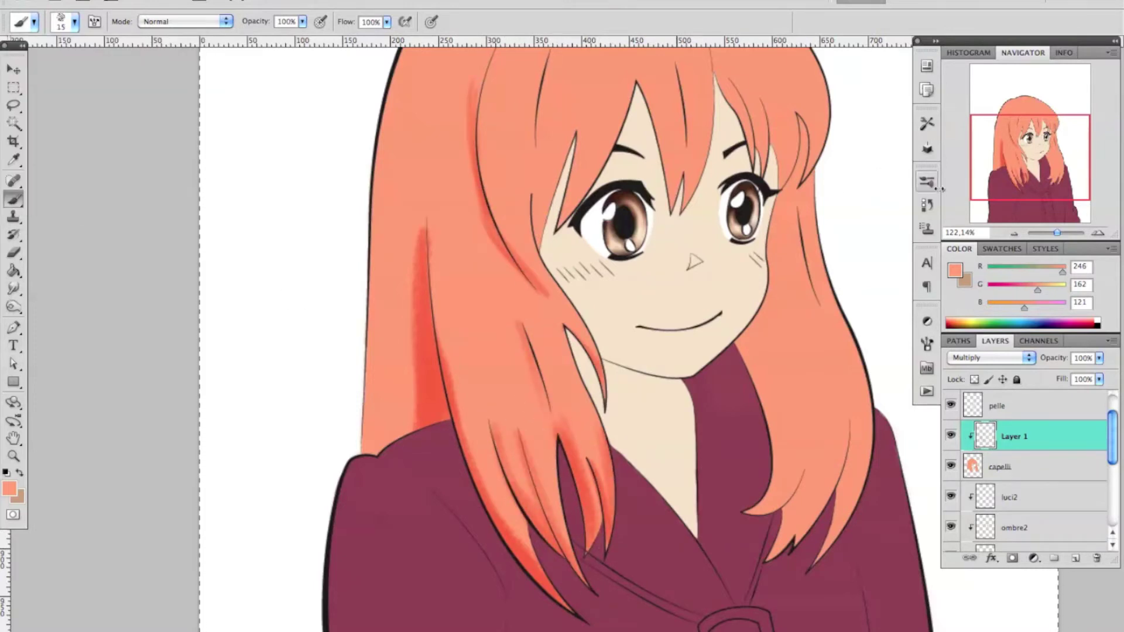
Set up a 14-pixel Smudge brush for blending the hair shading
scroll(598, 193, "up", 3)
key("r")
scroll(447, 370, "down", 3)
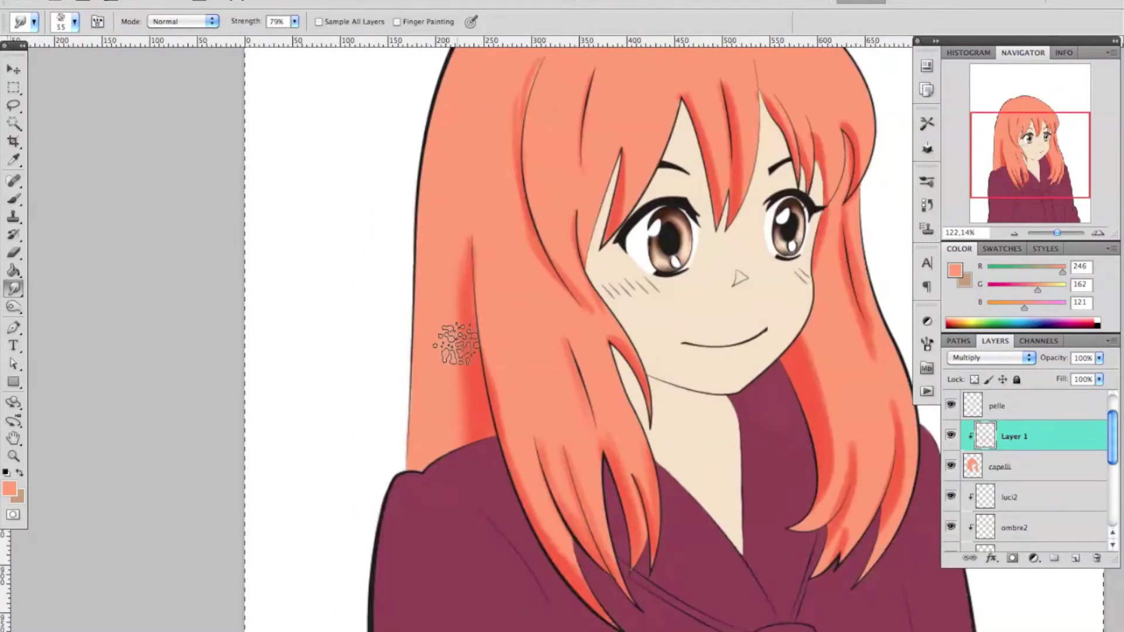
left_click(74, 21)
double_click(70, 117)
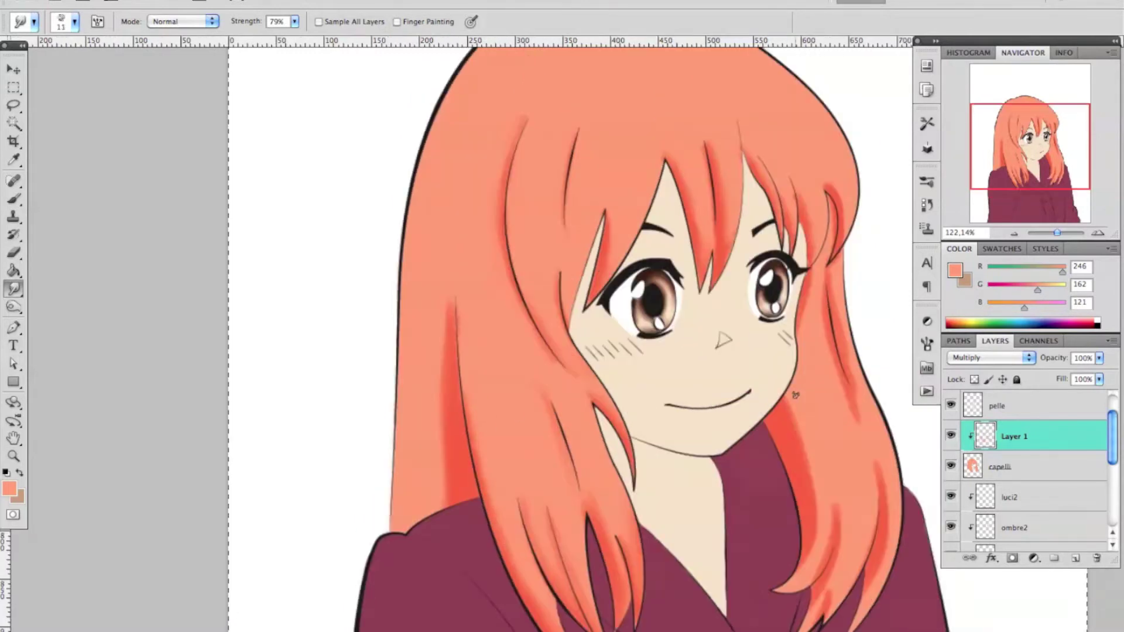
key("e")
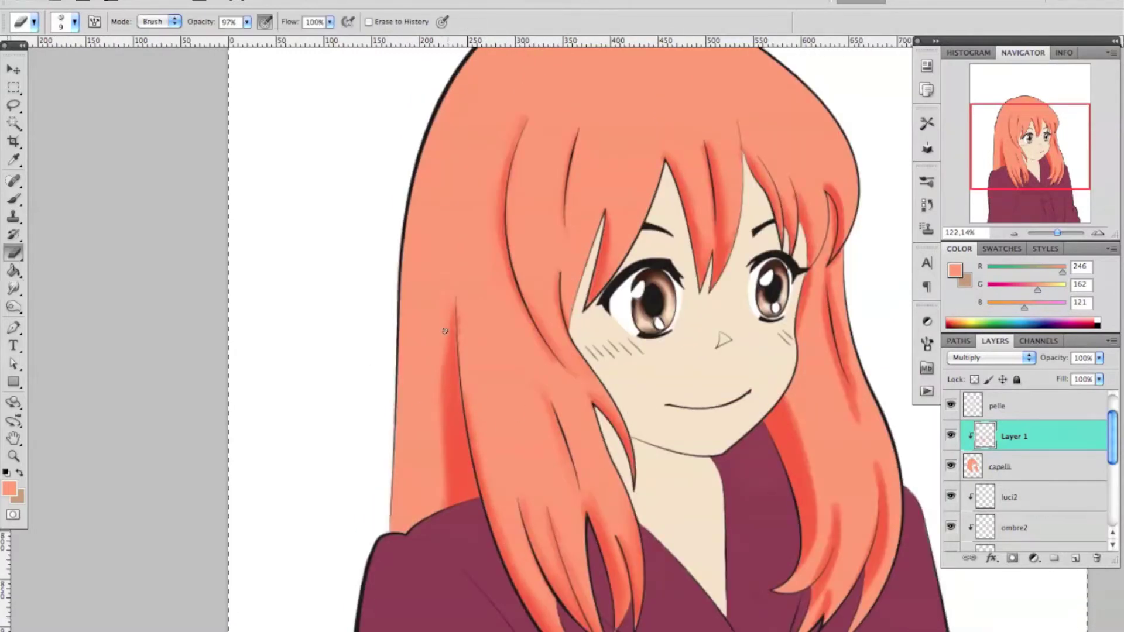
key("r")
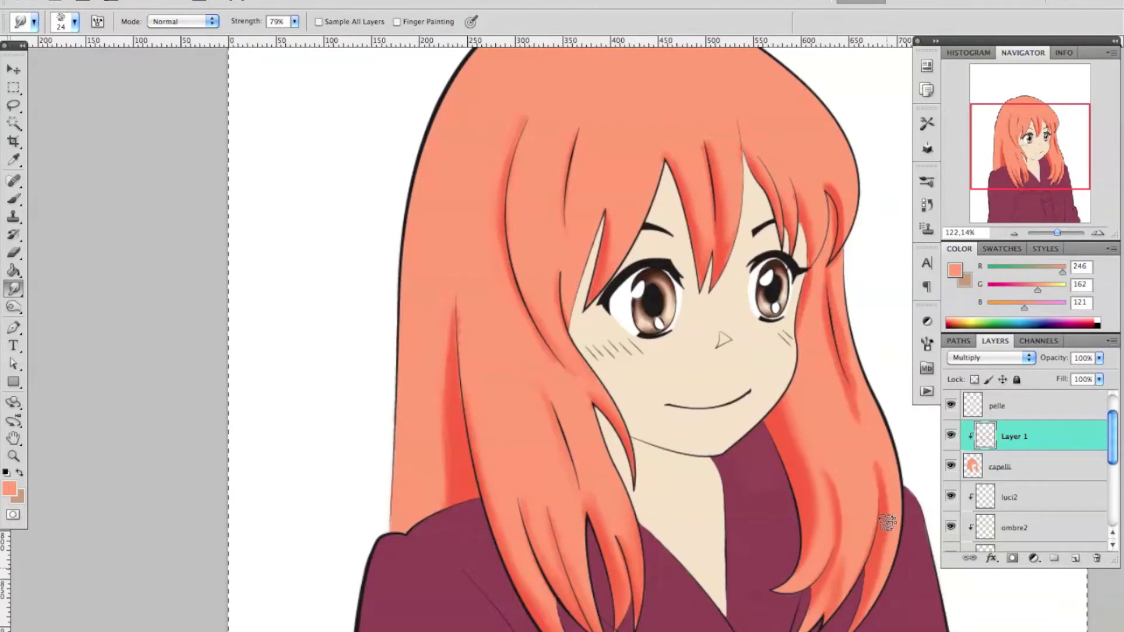
Paint darker red across the hair top, smudge it into streaks, and blend the lower-left hair
left_click_drag(482, 97, 690, 59)
key("r")
left_click_drag(462, 135, 516, 105)
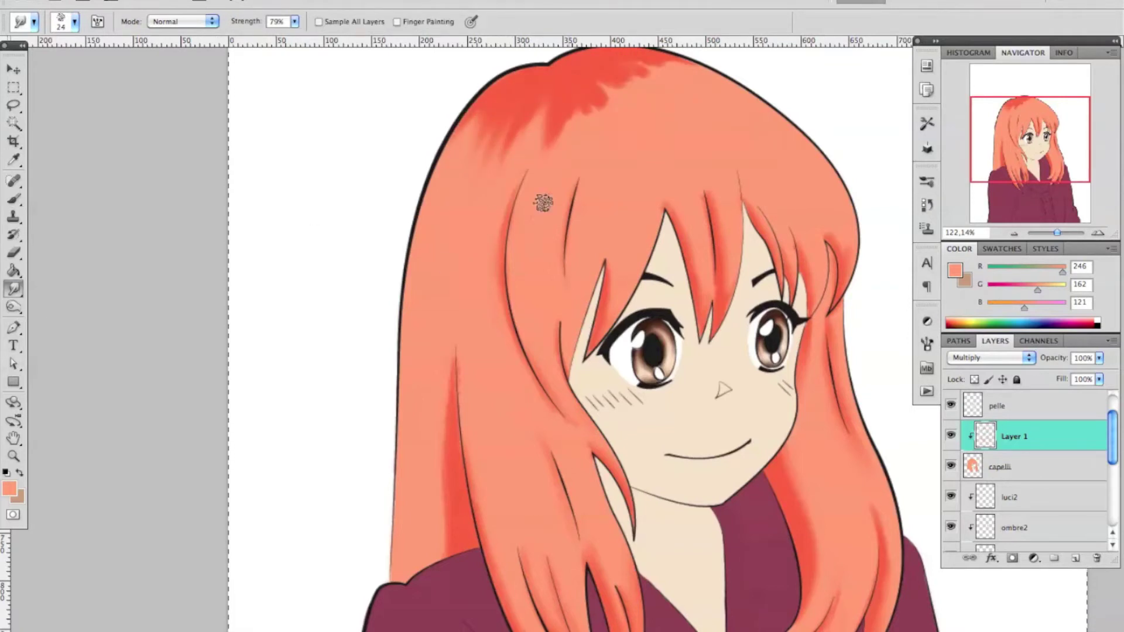
left_click_drag(624, 85, 776, 140)
left_click_drag(450, 509, 408, 562)
Smudge the dark red at the top of the hair downward into streaks
key("b")
key("r")
left_click_drag(468, 117, 451, 187)
mouse_move(526, 117)
left_mouse_down()
mouse_move(498, 211)
mouse_move(562, 190)
left_mouse_up()
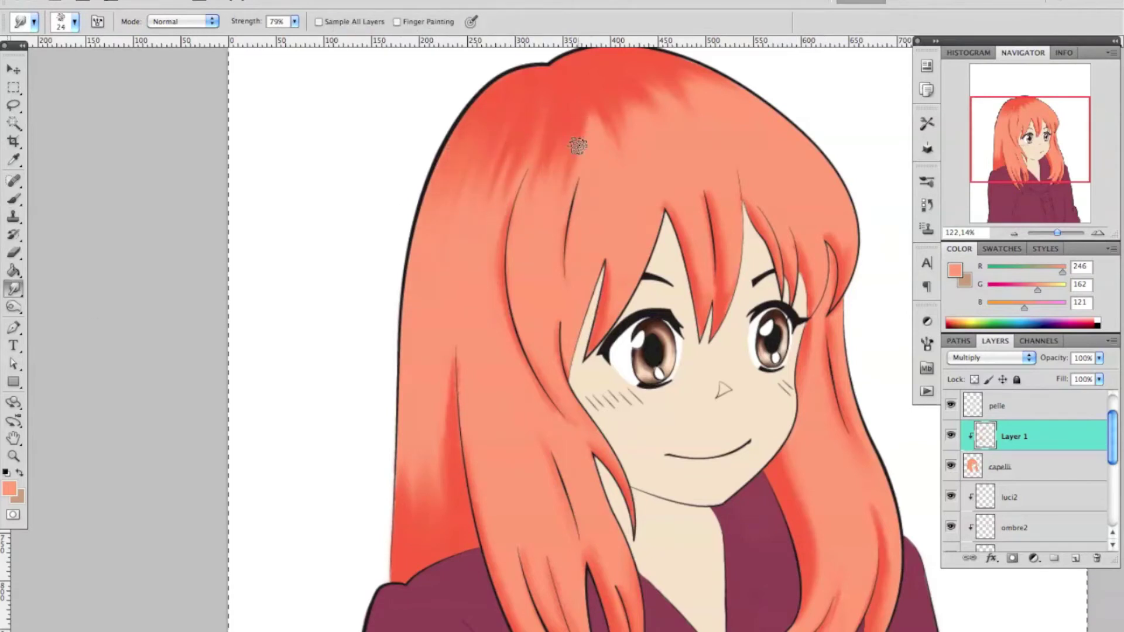
left_click_drag(591, 111, 605, 196)
Darken the hair beside the left eye and blend new shading into the bangs
key("b")
left_click_drag(570, 339, 545, 403)
left_click_drag(706, 258, 702, 307)
left_click_drag(732, 240, 734, 313)
key("r")
key("b")
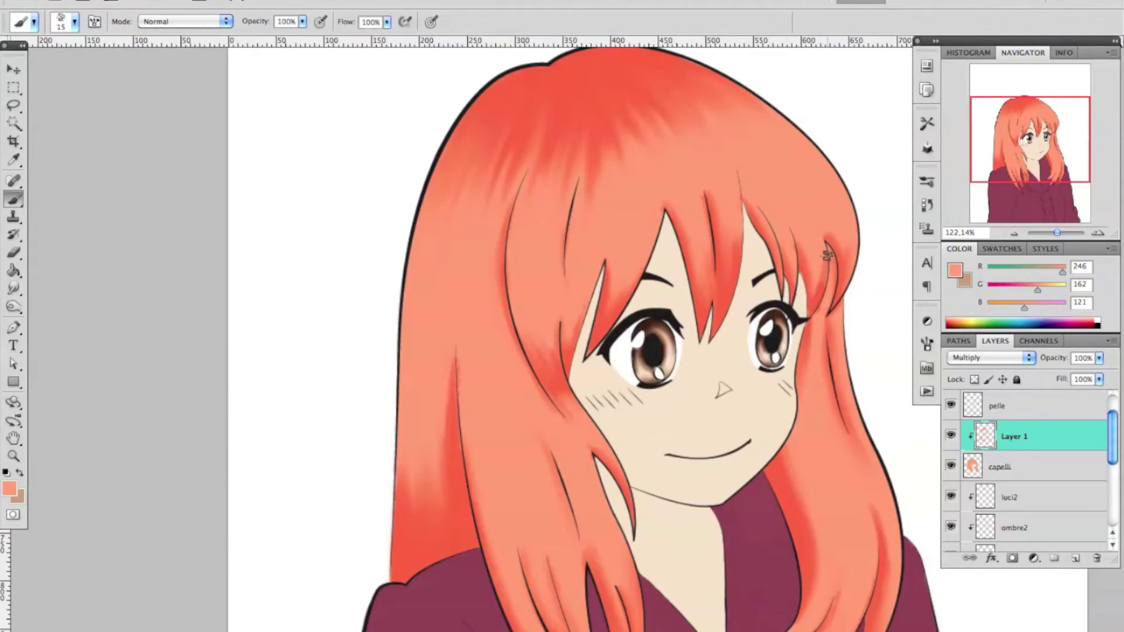
Shade the right hair strands darker red and paint a light highlight band across the hair
left_click_drag(843, 404, 790, 491)
left_click_drag(837, 252, 814, 480)
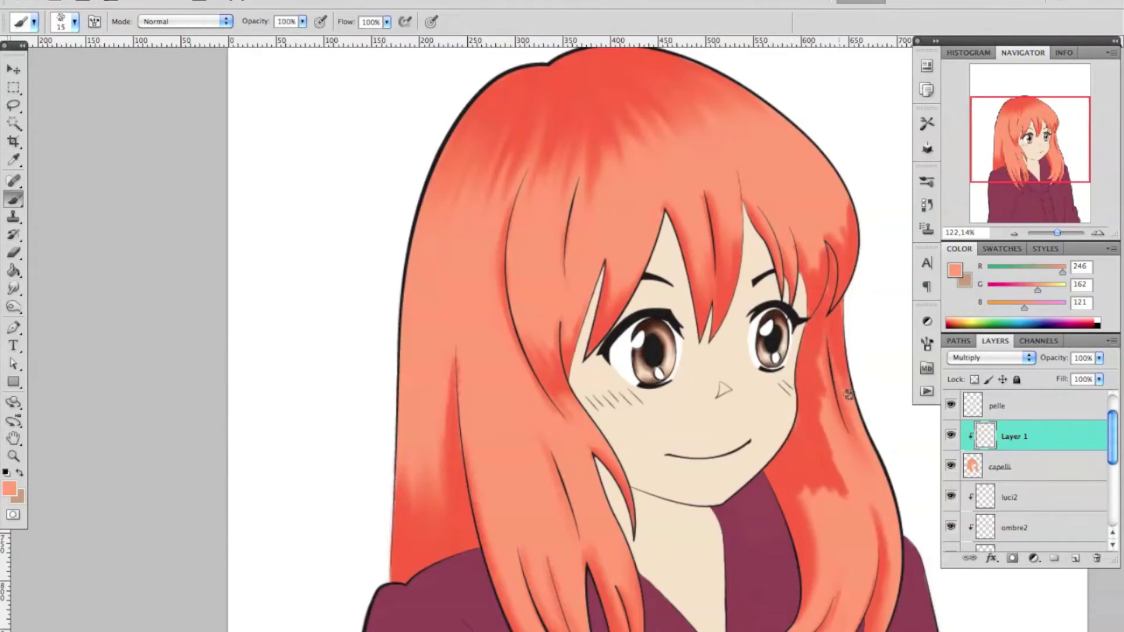
left_click_drag(831, 346, 866, 485)
key("r")
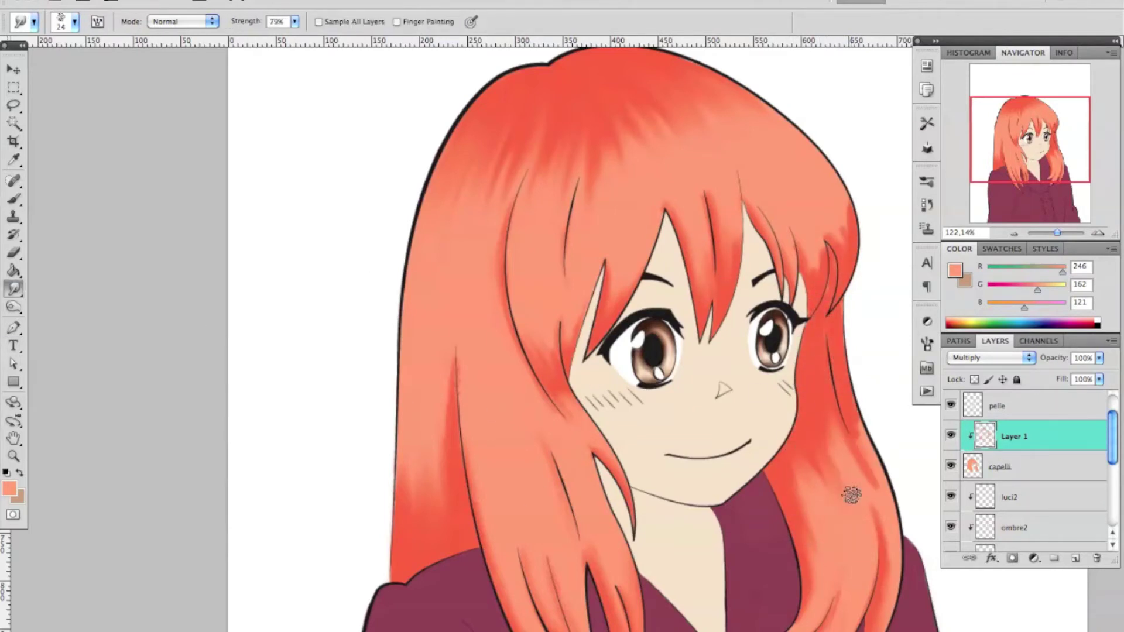
mouse_move(398, 345)
left_mouse_down()
mouse_move(477, 243)
mouse_move(584, 231)
mouse_move(649, 176)
mouse_move(829, 234)
left_mouse_up()
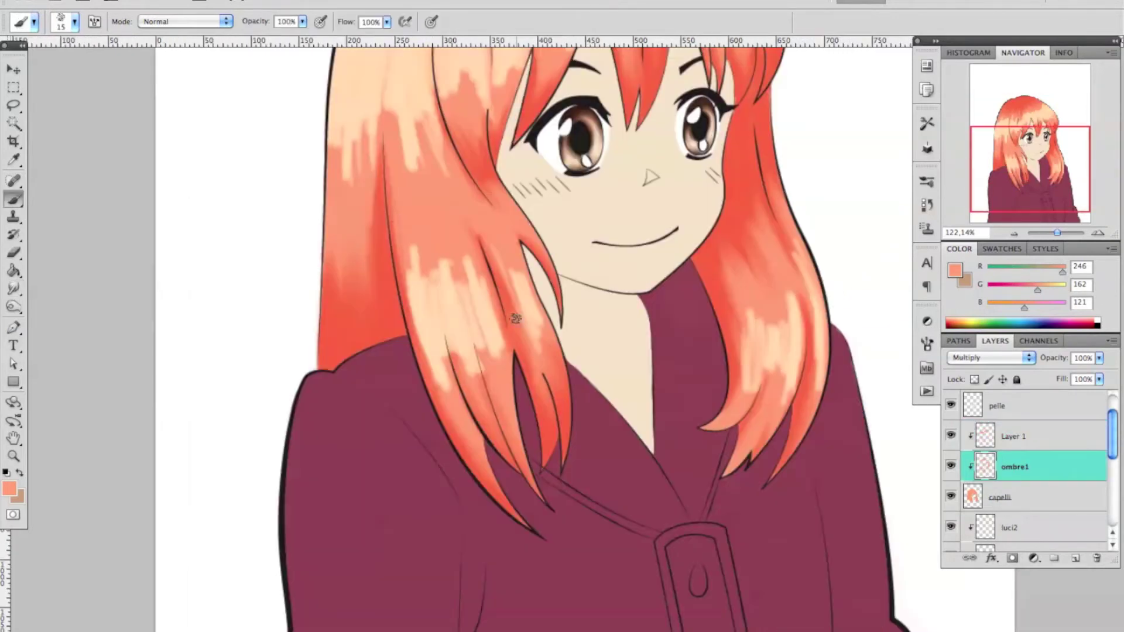
Paint light peach strokes on the hair strands and smudge them in
left_click_drag(515, 318, 421, 176)
key("r")
left_click_drag(470, 246, 411, 269)
On the highlight layer, blend peach highlights up the hair and add red along the crown
key("alt+bracketright")
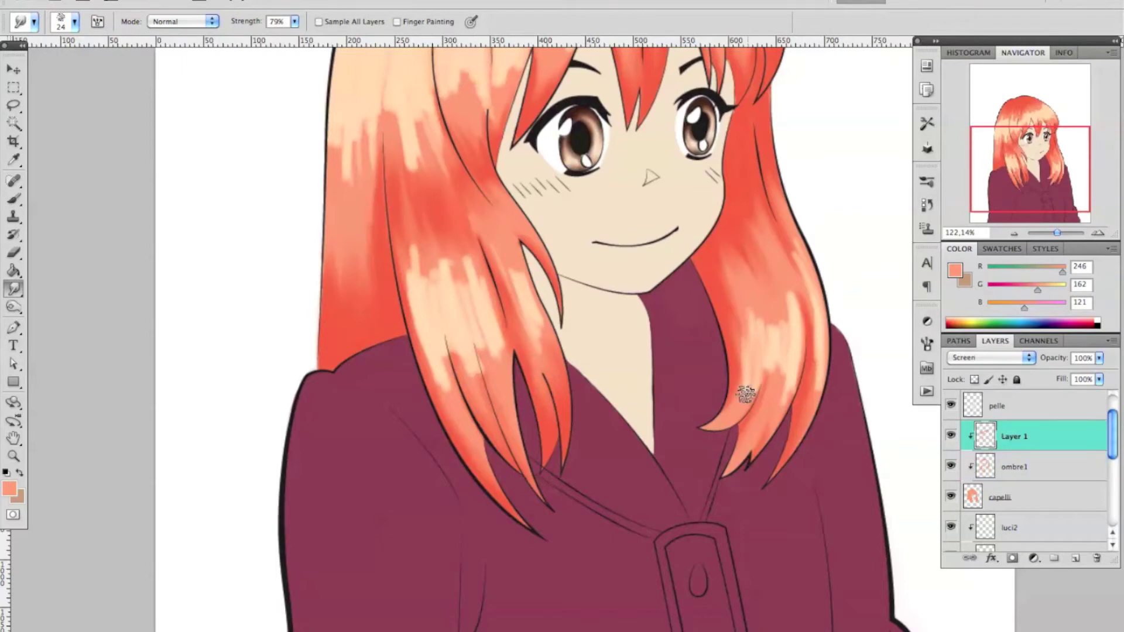
scroll(770, 297, "up", 5)
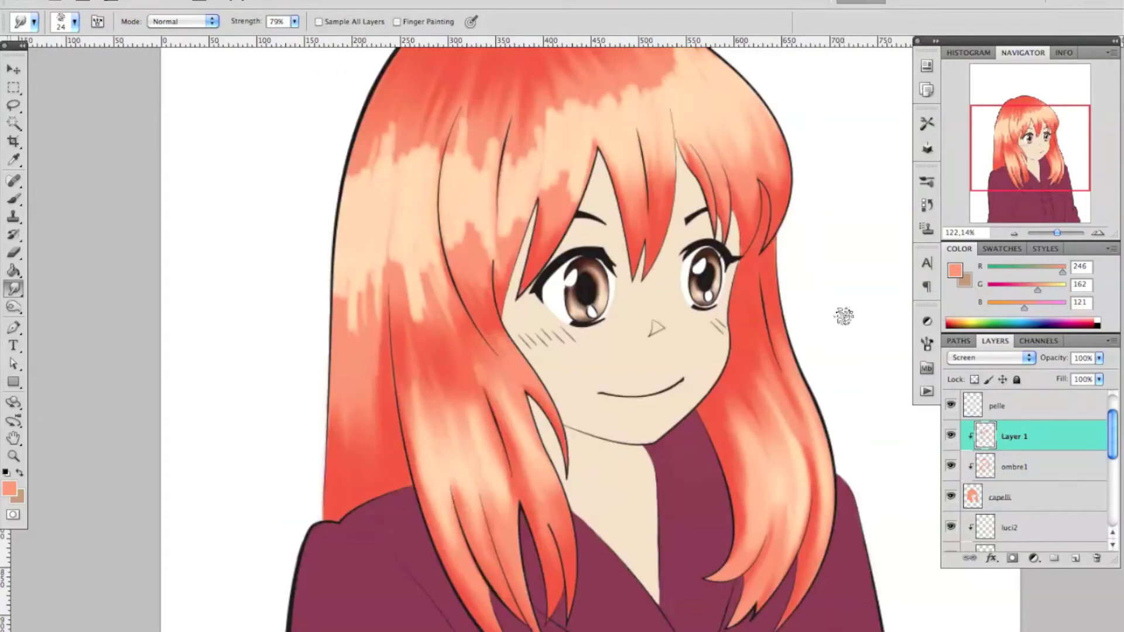
scroll(843, 316, "up", 4)
left_click_drag(559, 245, 550, 174)
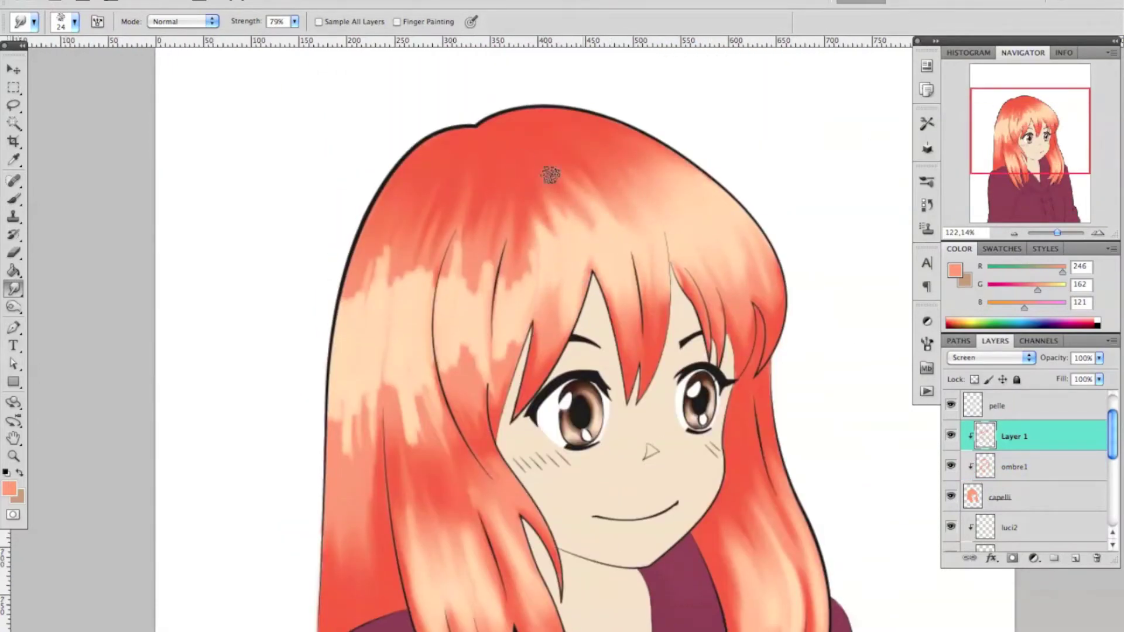
left_click_drag(458, 389, 476, 257)
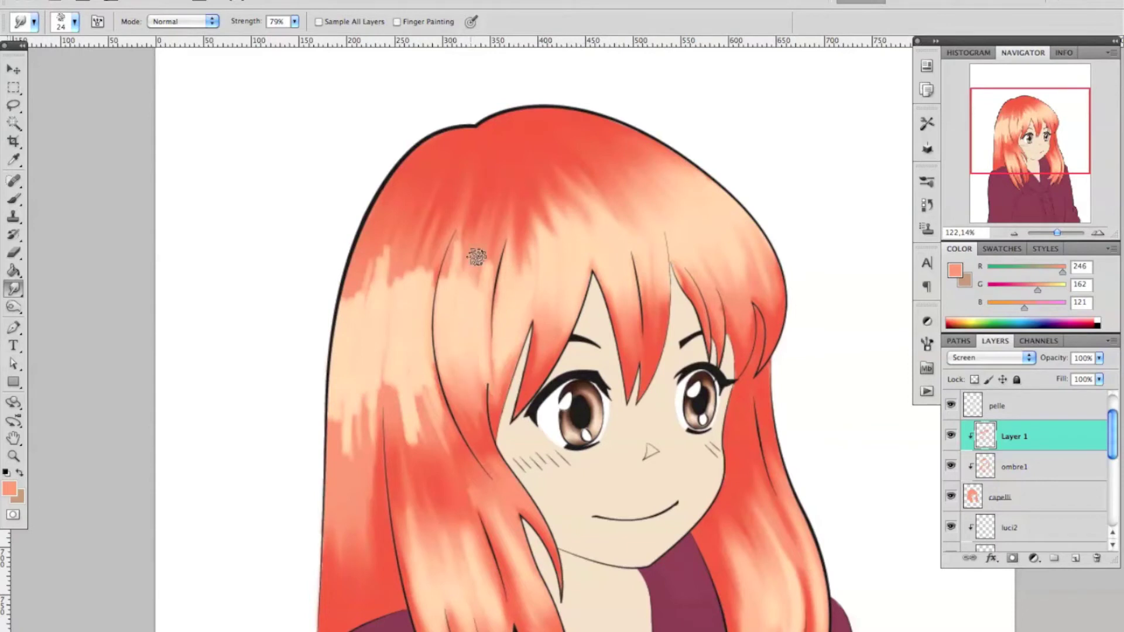
mouse_move(365, 239)
left_mouse_down()
mouse_move(424, 243)
mouse_move(444, 381)
mouse_move(366, 456)
mouse_move(364, 413)
left_mouse_up()
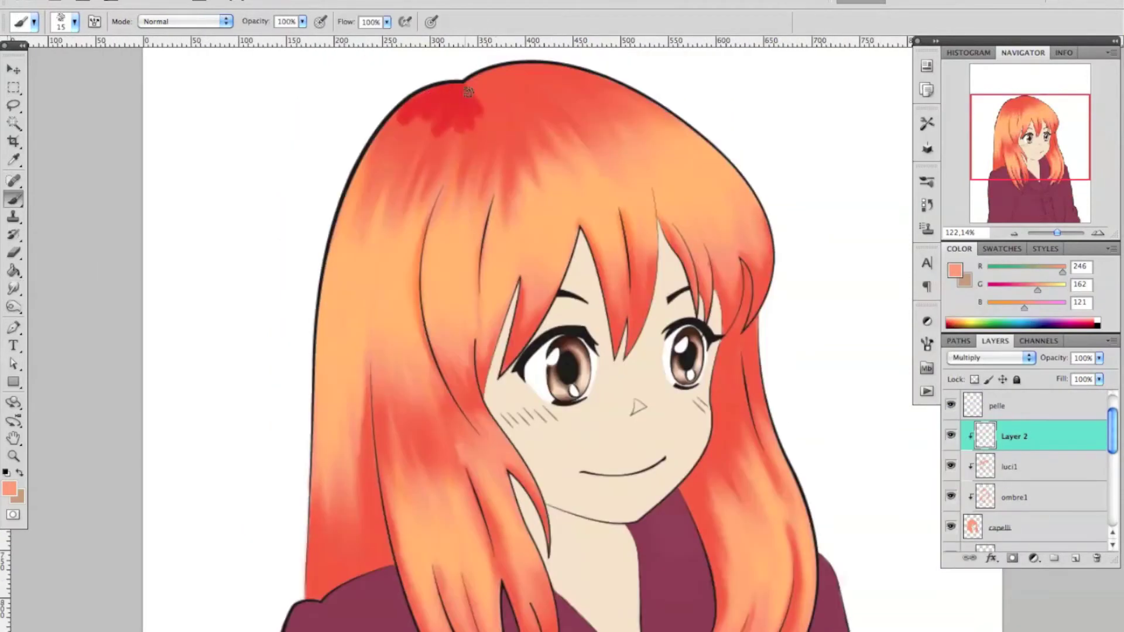
left_click_drag(468, 91, 556, 73)
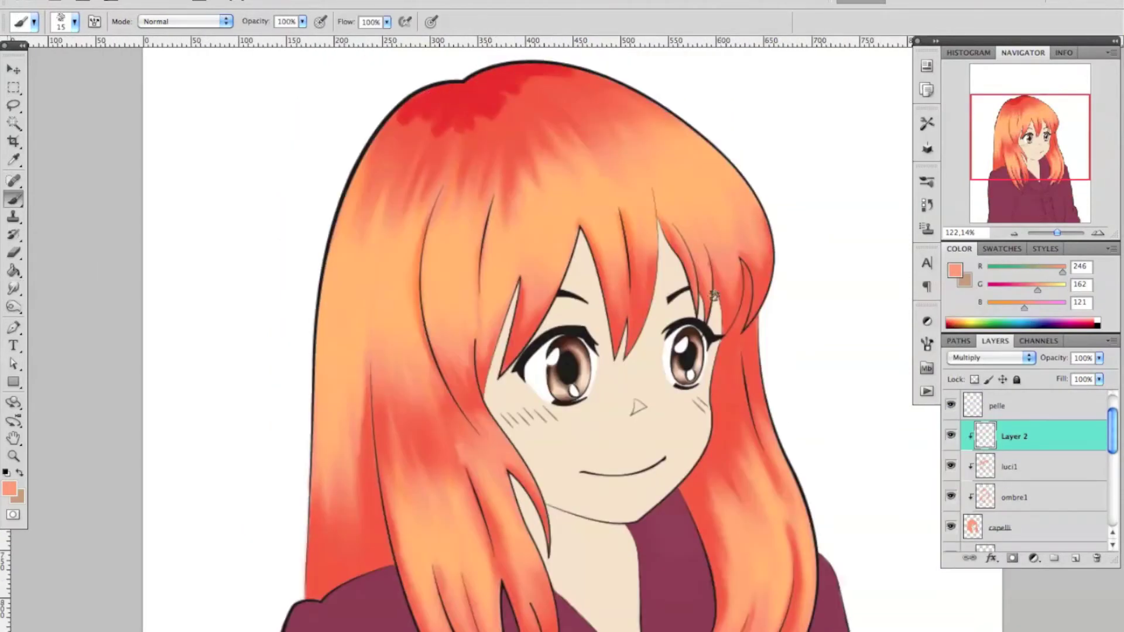
Paint red down the hair strands, then yellow across the top and side strands
left_click_drag(722, 324, 708, 383)
mouse_move(444, 427)
left_mouse_down()
mouse_move(378, 556)
mouse_move(322, 585)
left_mouse_up()
mouse_move(410, 164)
left_mouse_down()
mouse_move(594, 108)
mouse_move(550, 140)
left_mouse_up()
left_click_drag(301, 246, 445, 205)
mouse_move(499, 160)
left_mouse_down()
mouse_move(652, 142)
mouse_move(731, 88)
left_mouse_up()
mouse_move(790, 586)
left_mouse_down()
mouse_move(778, 502)
mouse_move(439, 509)
mouse_move(398, 562)
left_mouse_up()
left_click_drag(351, 287, 271, 292)
Smudge pale yellow highlights across the hair and close the Levels settings
key("r")
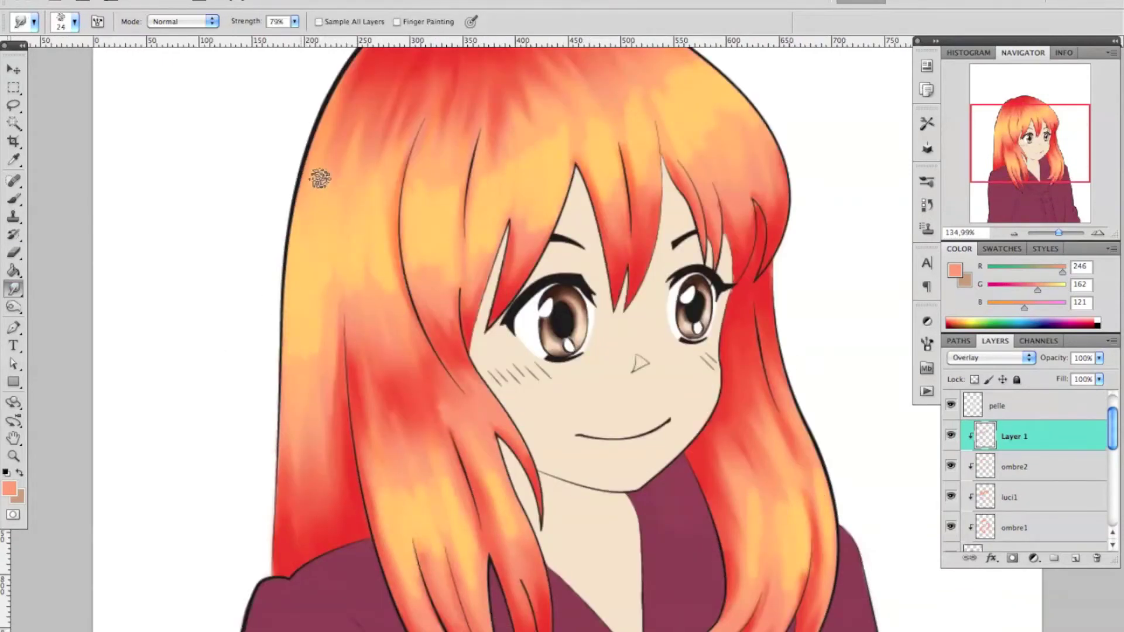
mouse_move(292, 234)
left_mouse_down()
mouse_move(301, 283)
mouse_move(376, 221)
mouse_move(511, 158)
mouse_move(632, 159)
mouse_move(732, 88)
left_mouse_up()
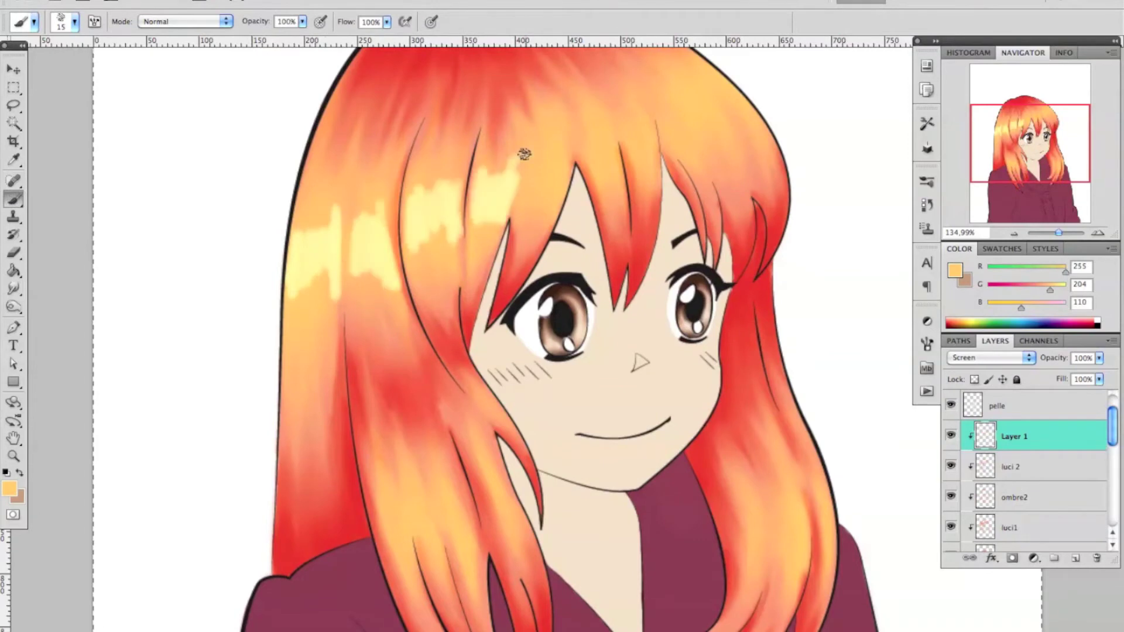
left_click_drag(785, 519, 755, 573)
left_click_drag(526, 381, 433, 468)
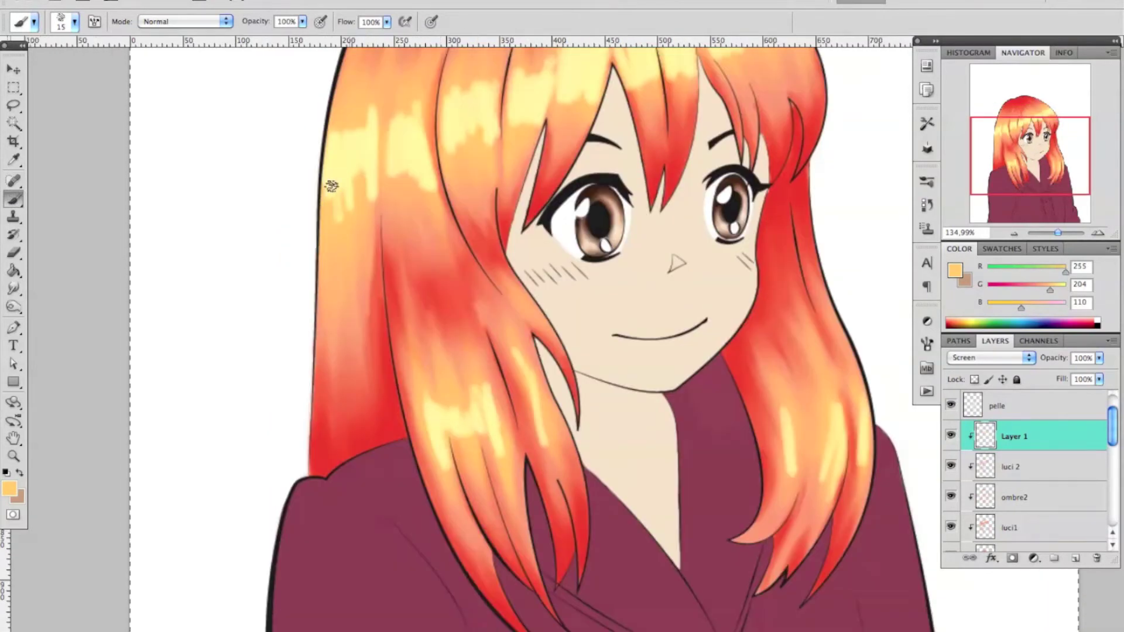
mouse_move(644, 305)
left_mouse_down()
mouse_move(652, 238)
mouse_move(757, 251)
left_mouse_up()
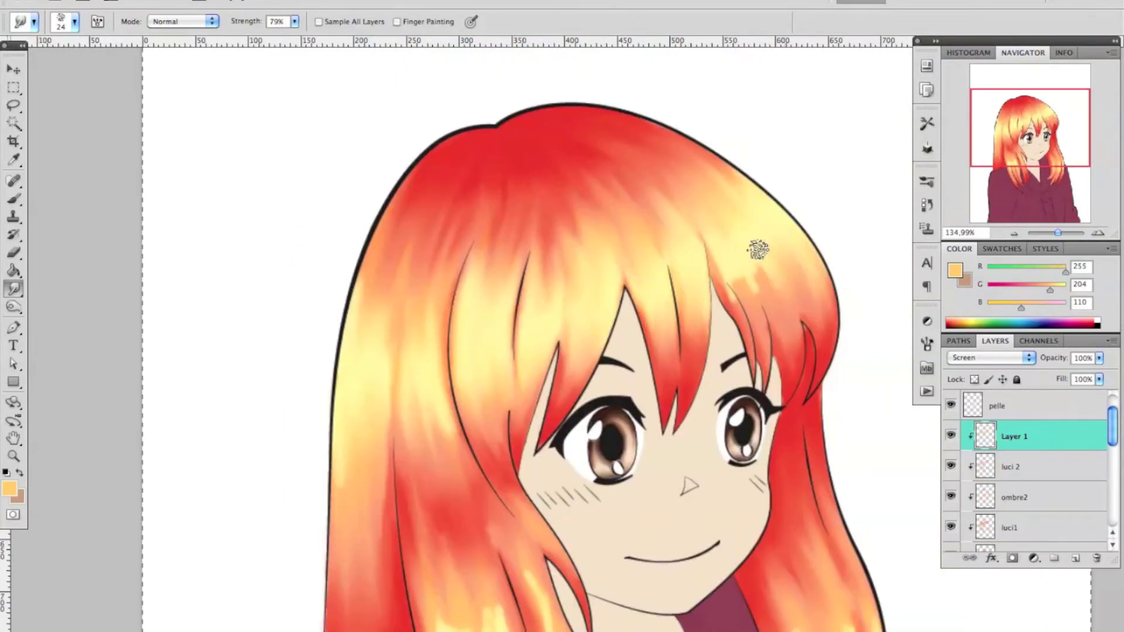
left_click(1037, 571)
Add a Brightness/Contrast adjustment with contrast -17, clipped to the hair
left_click(1033, 557)
left_click_drag(828, 404, 803, 409)
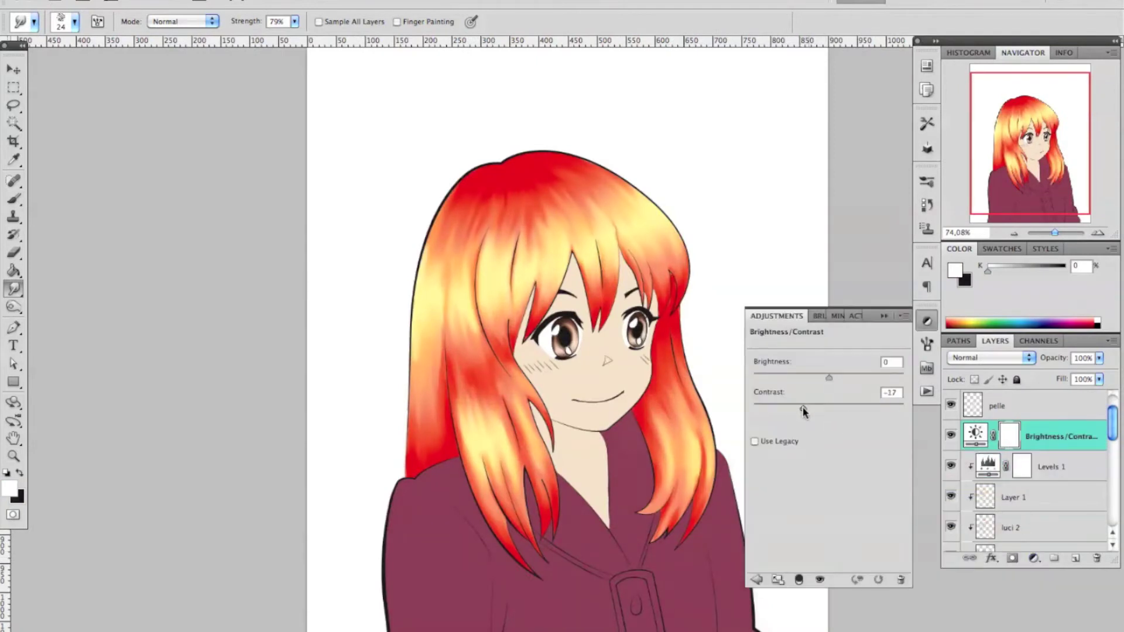
left_click(971, 451, "alt")
Add a clipped new layer with Gaussian-blurred glints, then bring up the Hue/Saturation adjustment options
left_click(1012, 497)
left_click(1075, 558)
key("b")
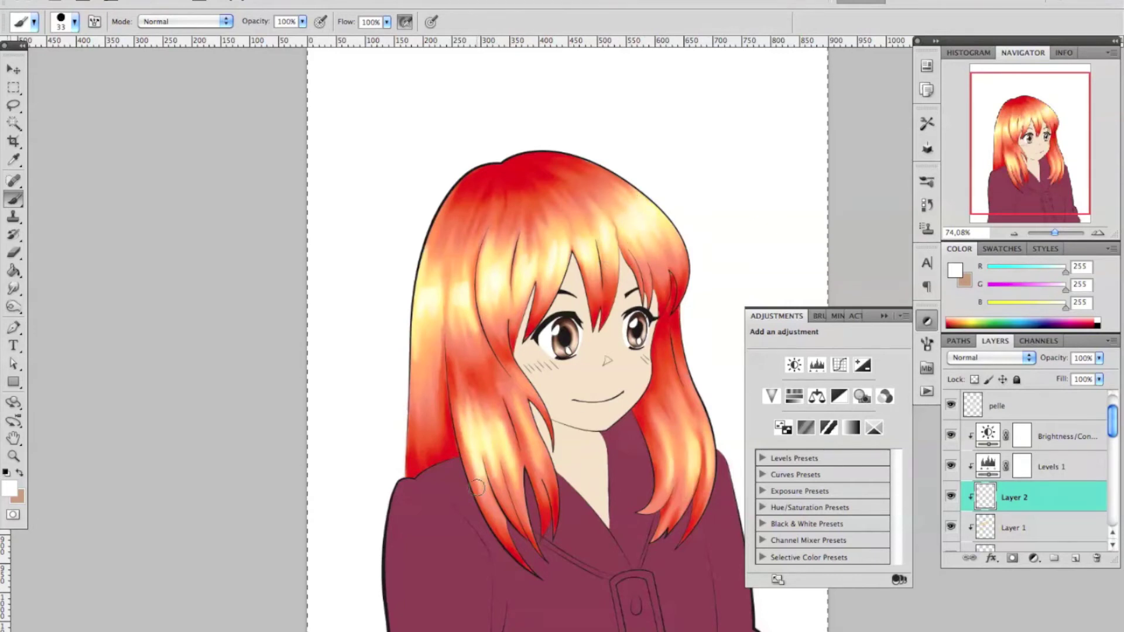
left_click(388, 66)
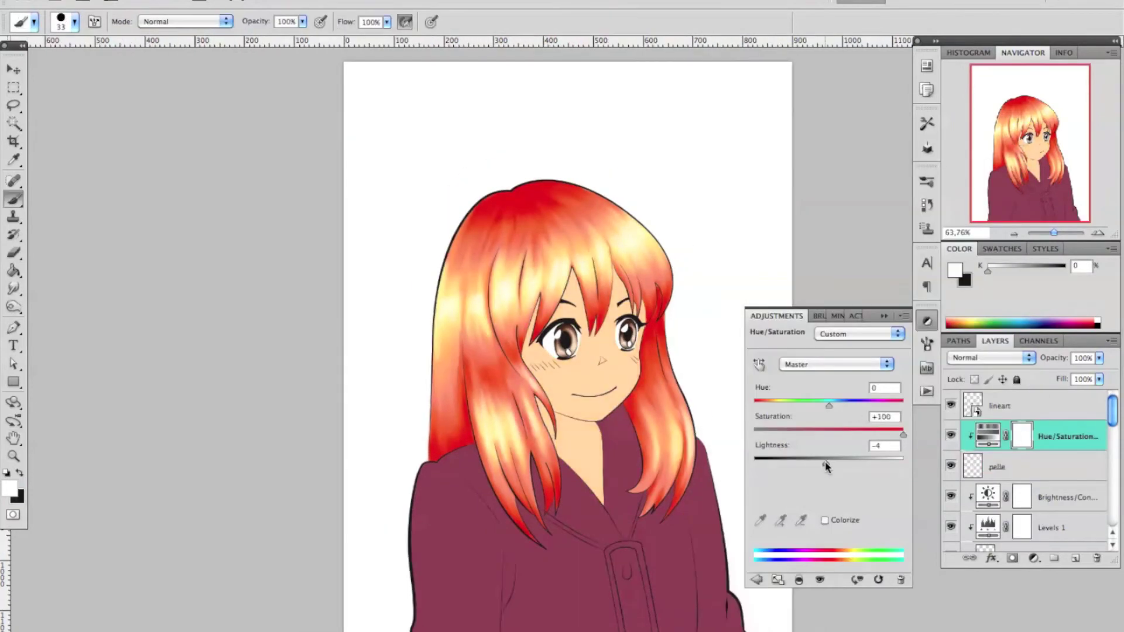
right_click(886, 436)
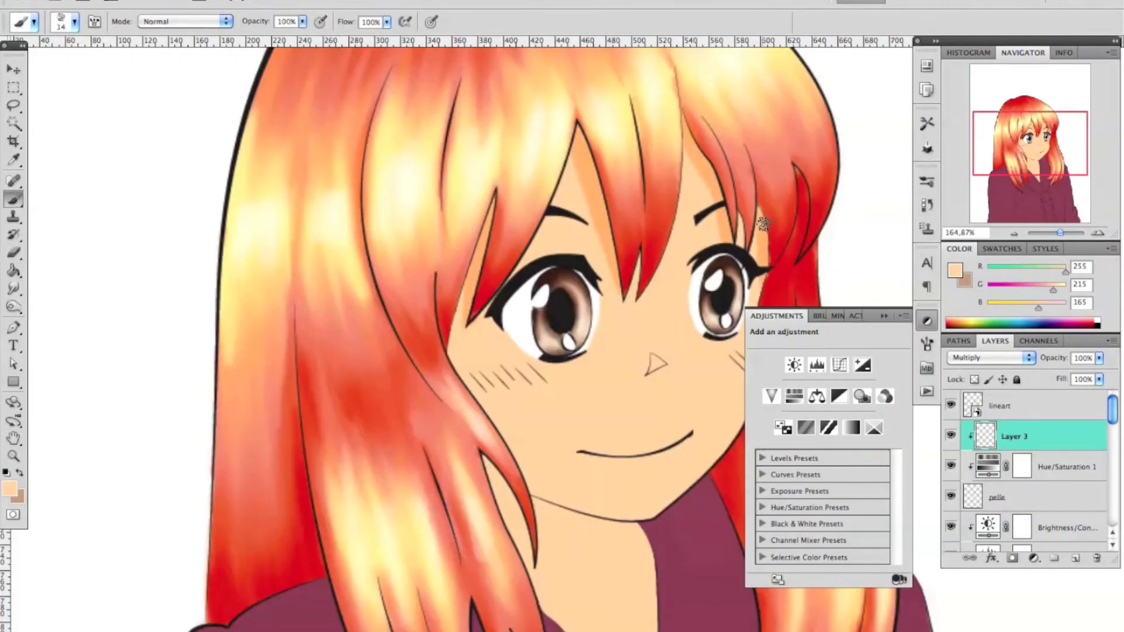
Paint a darker shadow under the chin and smudge it along the cheek and jaw
scroll(639, 251, "down", 5)
left_click_drag(605, 448, 595, 478)
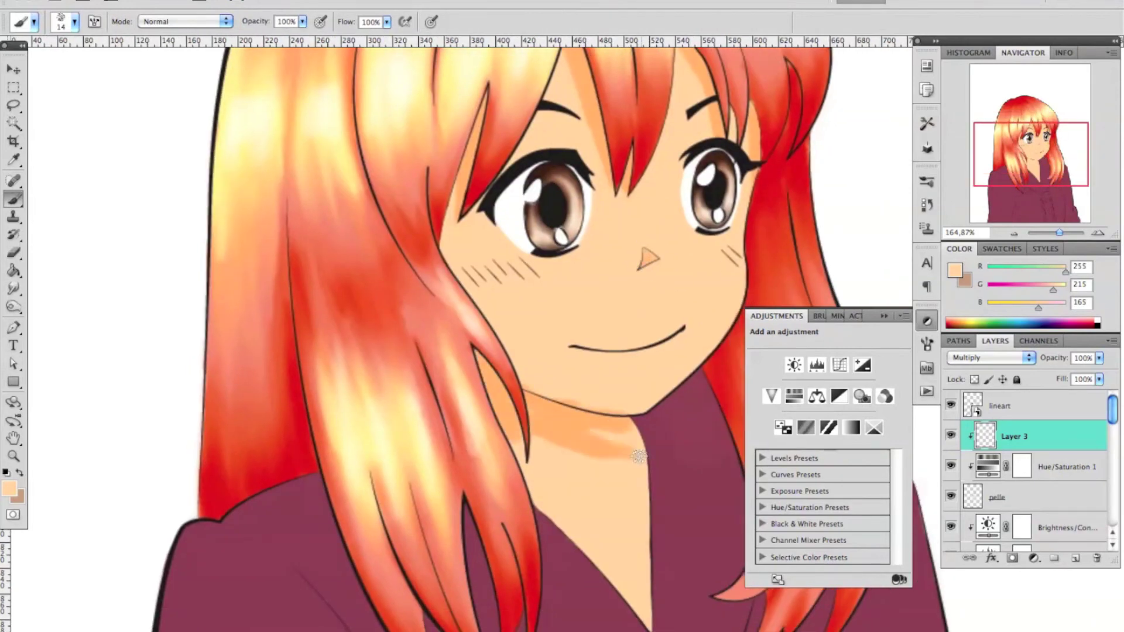
key("r")
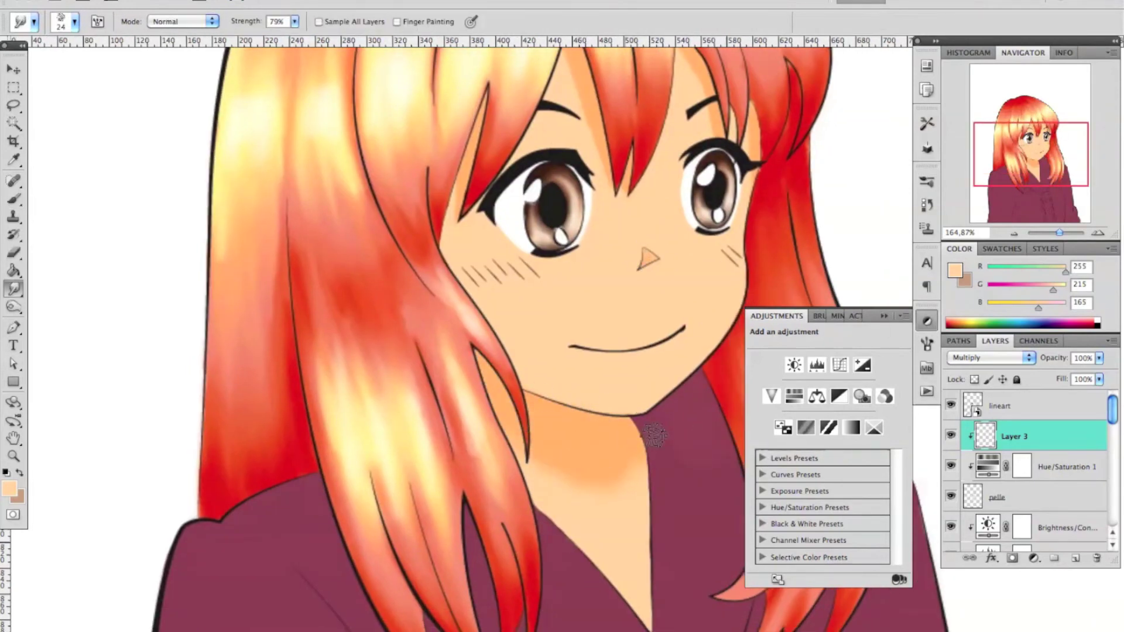
scroll(586, 265, "up", 5)
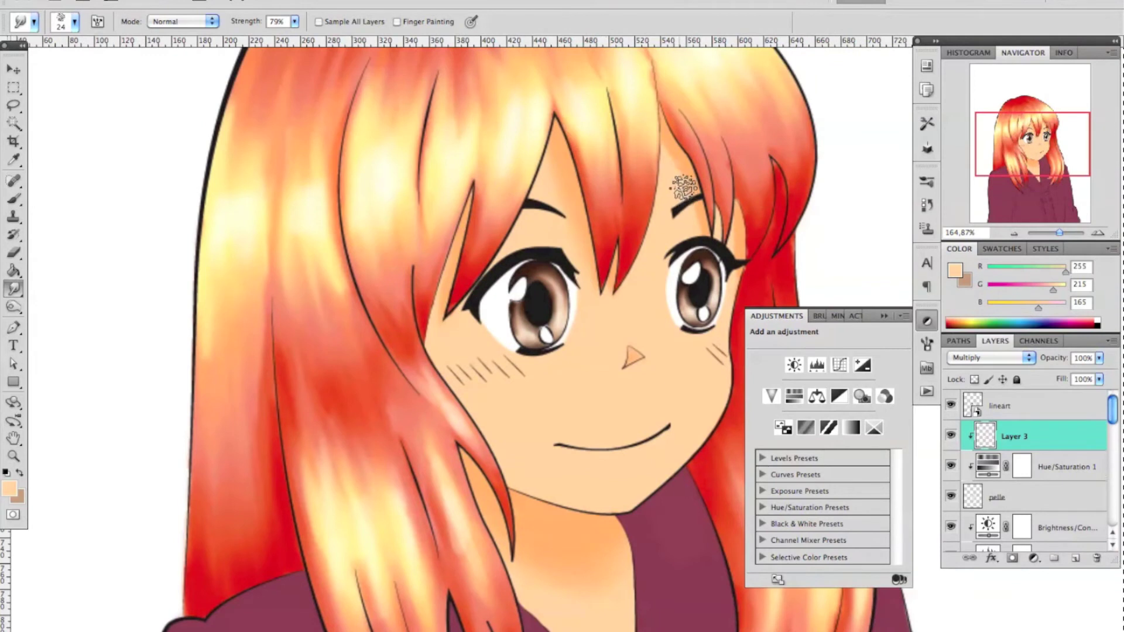
mouse_move(436, 336)
left_mouse_down()
mouse_move(539, 502)
mouse_move(514, 464)
left_mouse_up()
mouse_move(557, 502)
left_mouse_down()
mouse_move(441, 321)
mouse_move(554, 482)
left_mouse_up()
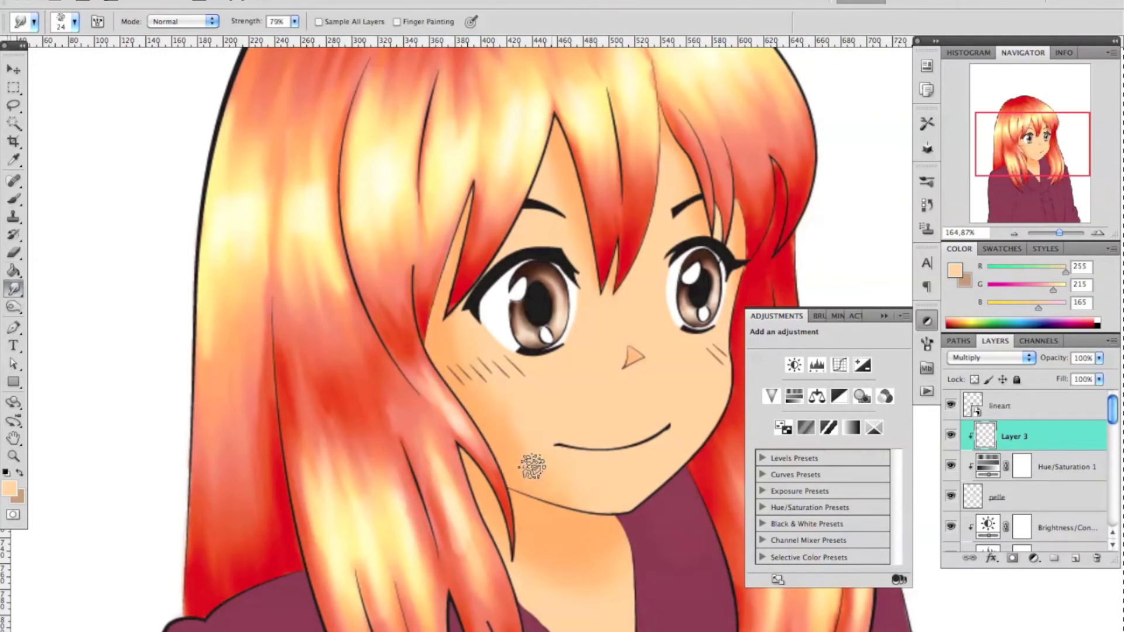
Paint light highlight patches on both cheeks and blend them into the skin
key("b")
left_click(13, 289)
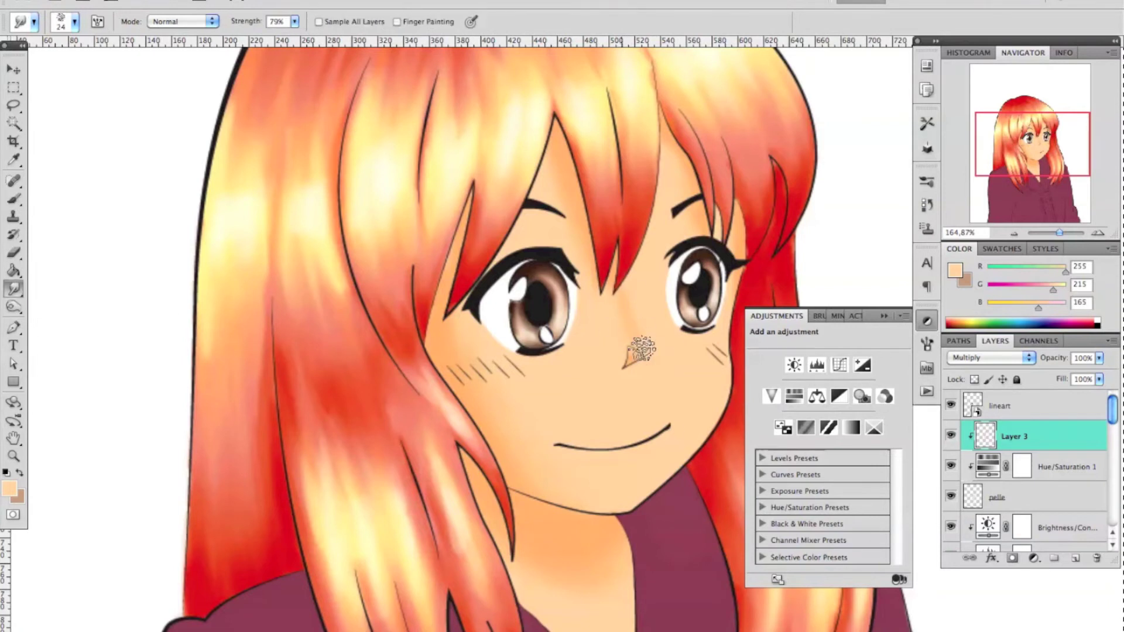
mouse_move(708, 363)
left_mouse_down()
mouse_move(691, 398)
mouse_move(690, 469)
left_mouse_up()
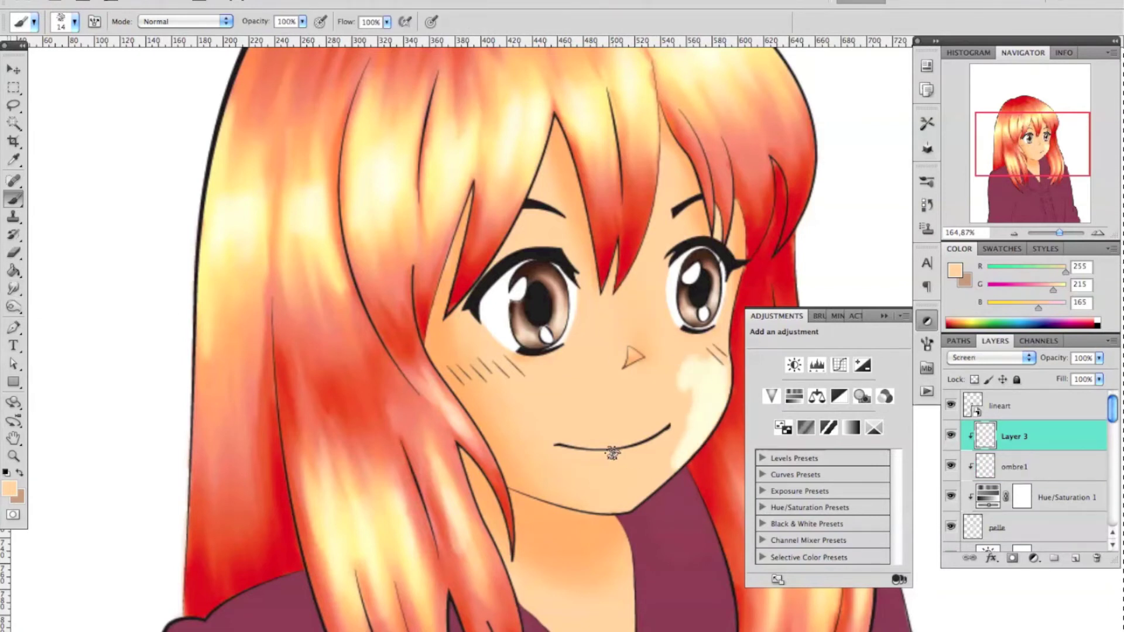
left_click_drag(562, 374, 515, 421)
key("r")
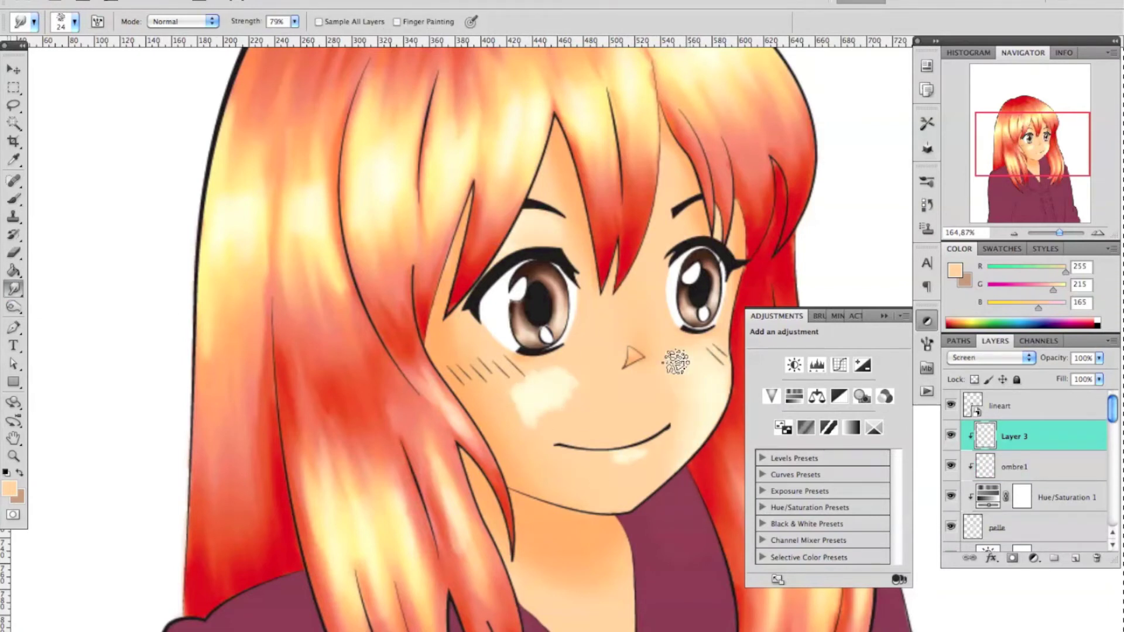
mouse_move(583, 447)
left_mouse_down()
mouse_move(502, 406)
mouse_move(534, 376)
mouse_move(476, 358)
left_mouse_up()
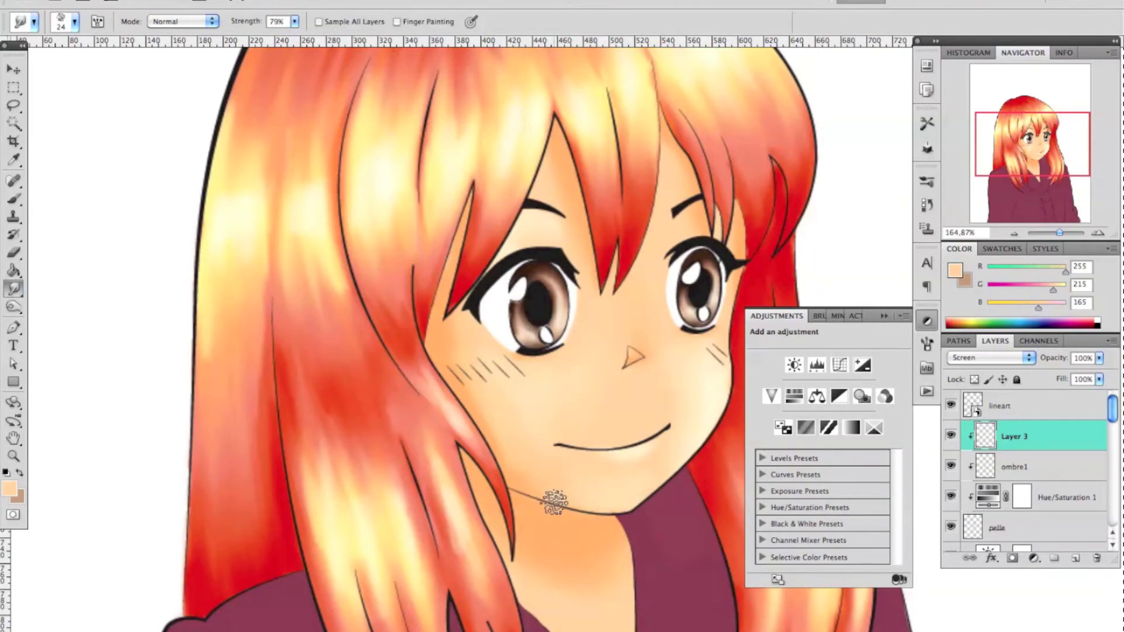
left_click_drag(557, 501, 543, 392)
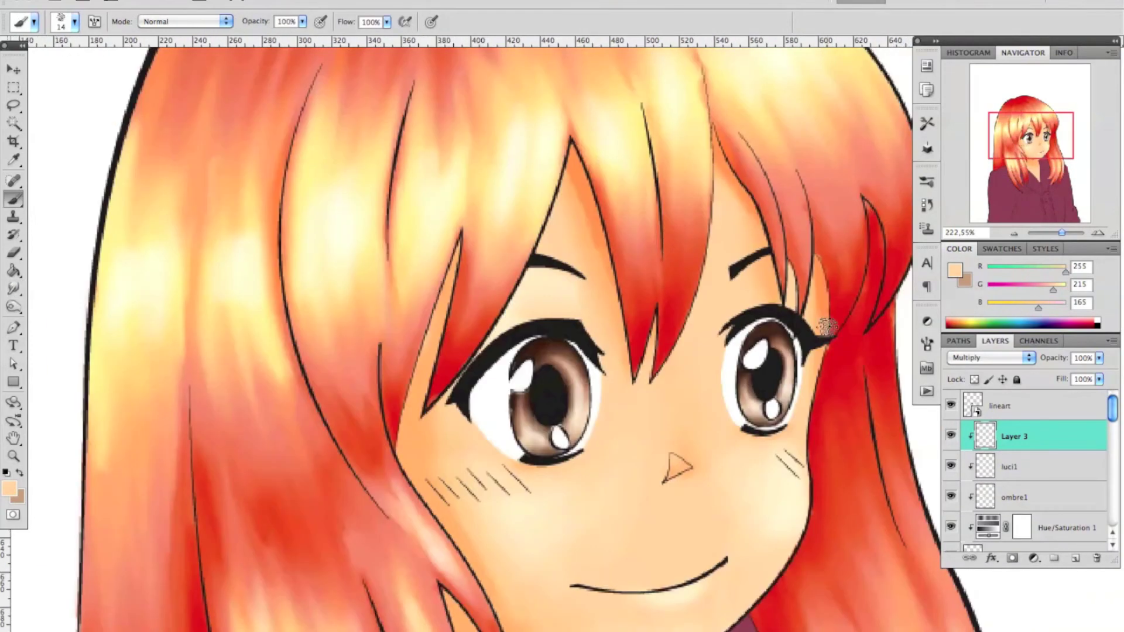
Paint an orange shadow on the neck
scroll(825, 327, "down", 10)
left_click_drag(459, 321, 584, 377)
key("r")
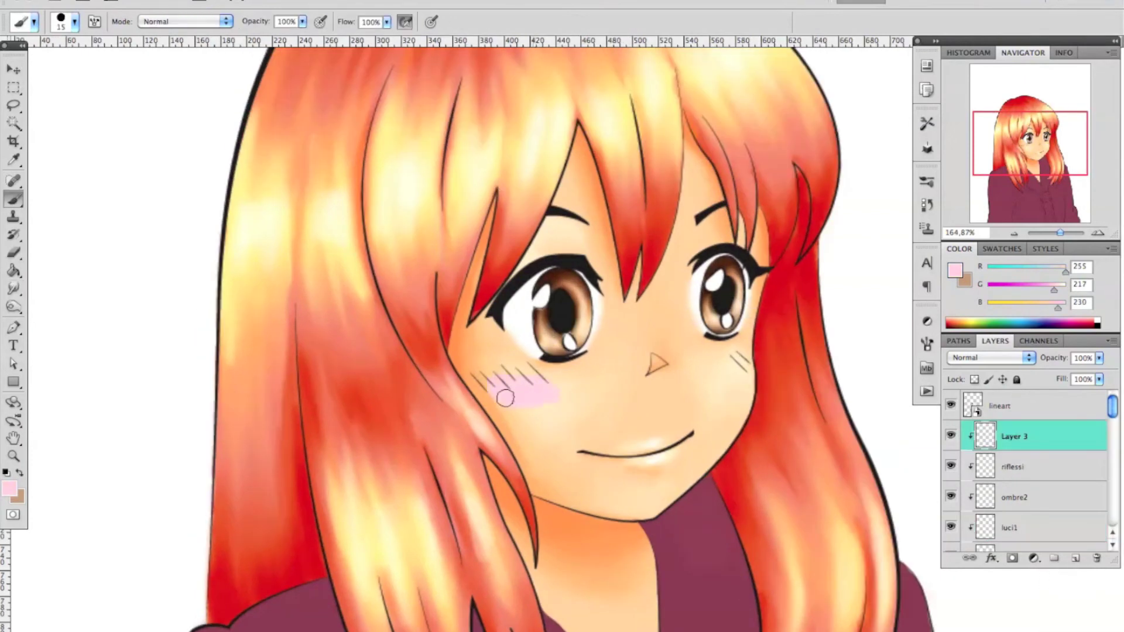
Set the blush layer to Multiply and smear the left cheek blush softer
left_click(989, 358)
left_click(966, 270)
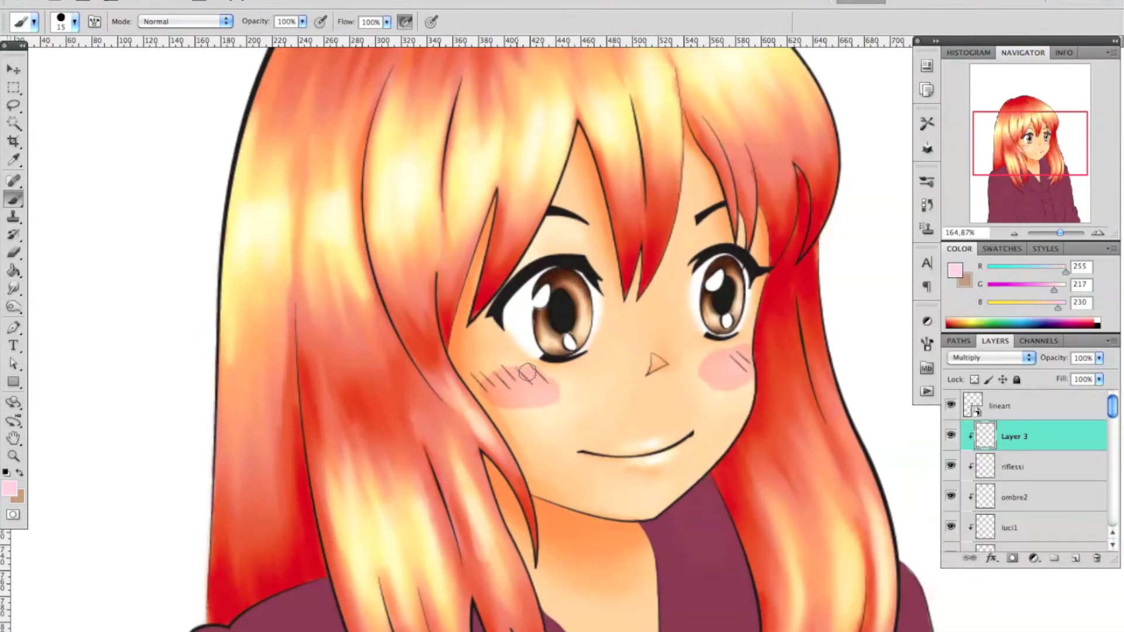
key("r")
left_click_drag(527, 398, 532, 369)
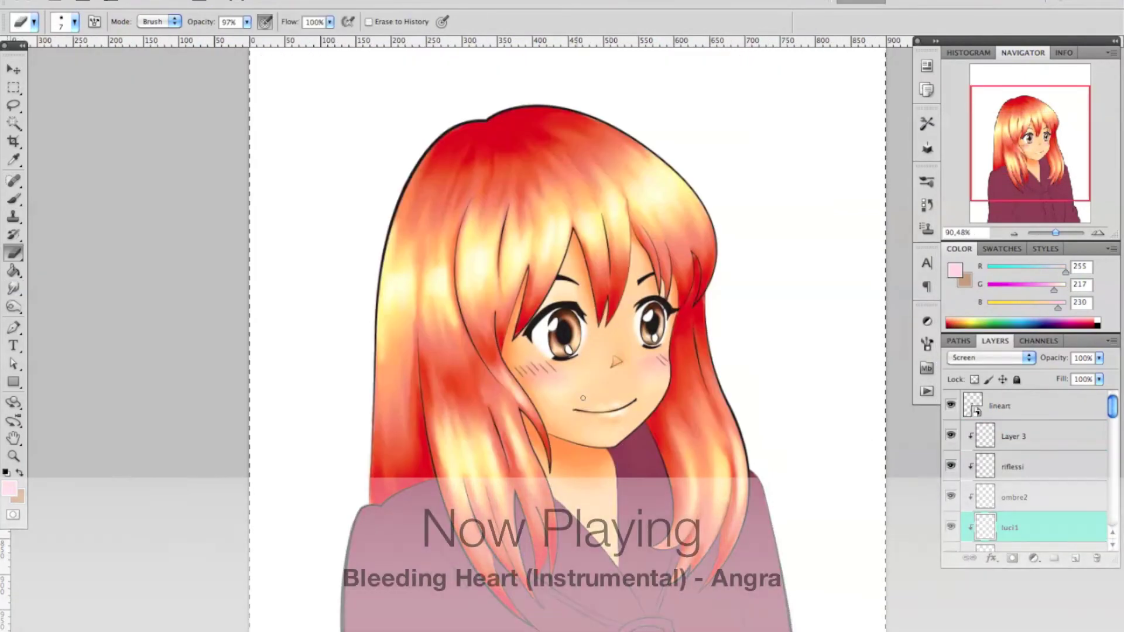
On ombre2, pick the skin tone with a scatter brush, smudge, and zoom out
left_click(1012, 467)
left_click(1012, 497)
key("b")
left_click(589, 427, "alt")
scroll(568, 358, "up", 5)
left_click(75, 22)
double_click(24, 196)
left_click(13, 287)
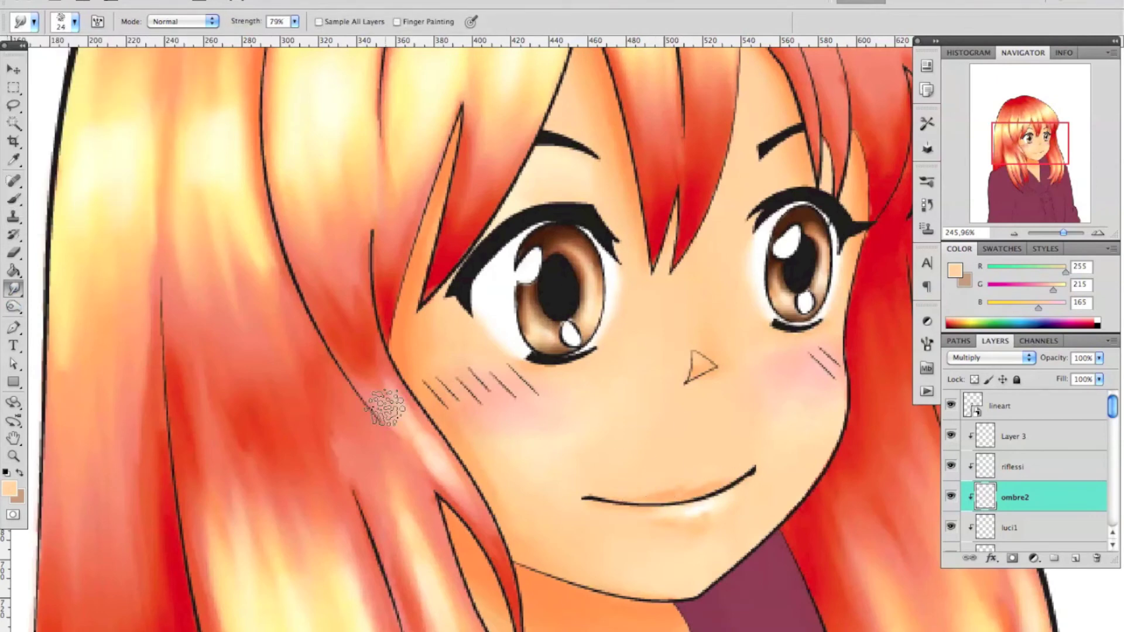
left_click_drag(1063, 232, 1054, 232)
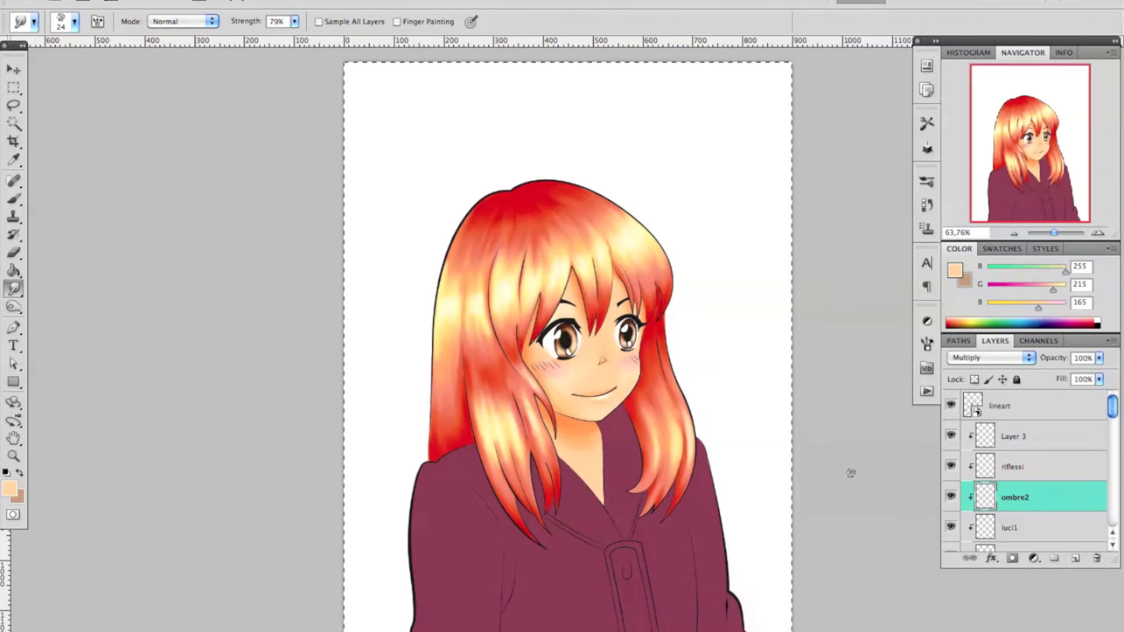
Rename Layer 3 to 'rosso'
double_click(1013, 436)
type("rosso")
key("Return")
On Layer 4, paint dark shading on the coat sides, below the chin and collar
left_click(1025, 507)
key("b")
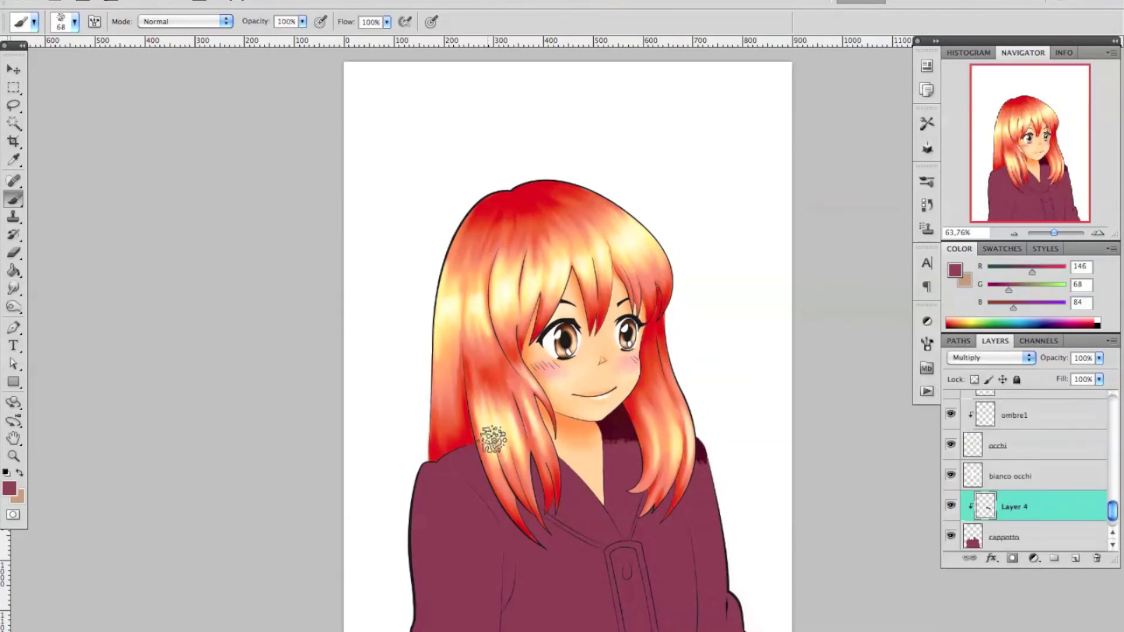
left_click_drag(445, 462, 433, 620)
left_click_drag(508, 626, 508, 569)
left_click_drag(709, 532, 699, 629)
left_click_drag(602, 427, 610, 506)
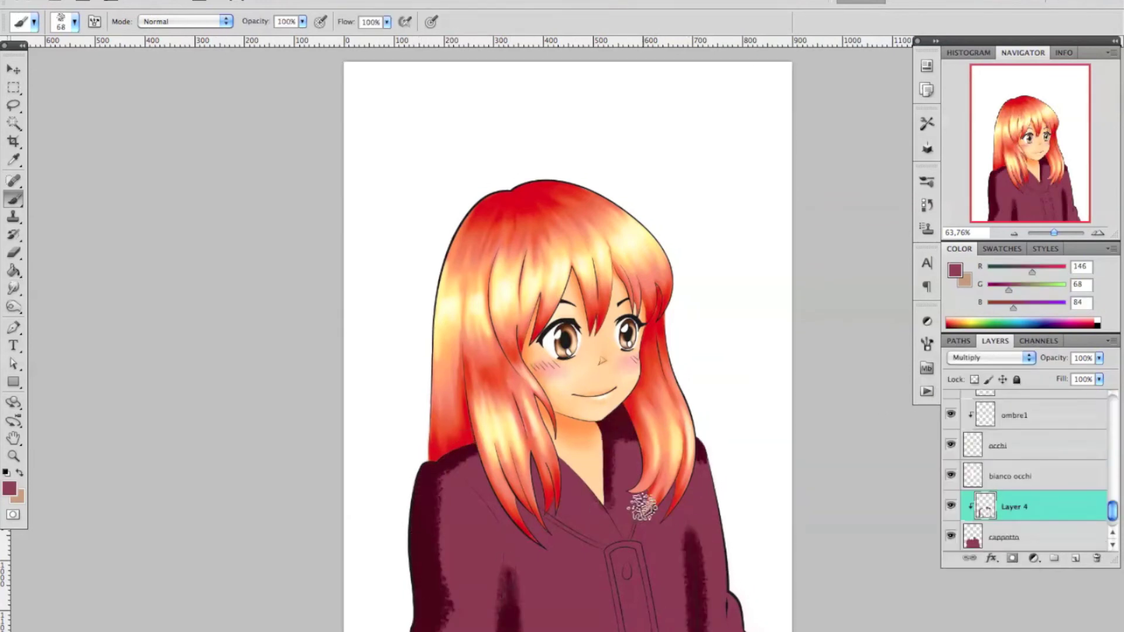
left_click_drag(521, 463, 621, 626)
Smudge the coat's dark shadows softer along the edges and left shoulder
key("r")
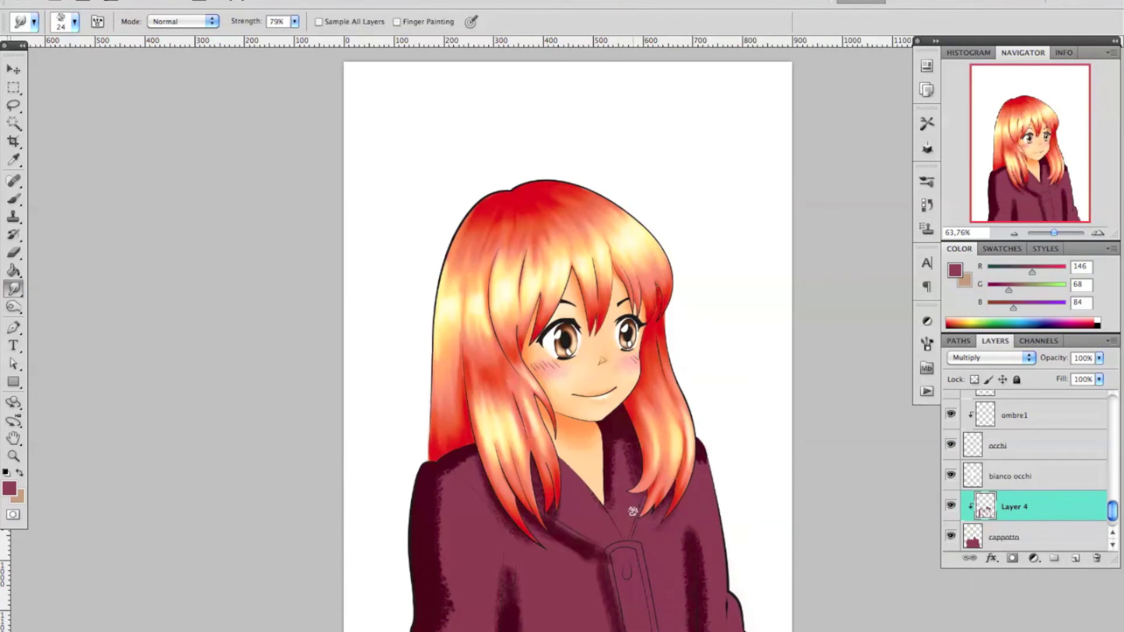
left_click_drag(696, 515, 697, 629)
mouse_move(439, 486)
left_mouse_down()
mouse_move(436, 626)
mouse_move(444, 580)
left_mouse_up()
left_click_drag(442, 527, 445, 592)
left_click_drag(462, 494, 465, 447)
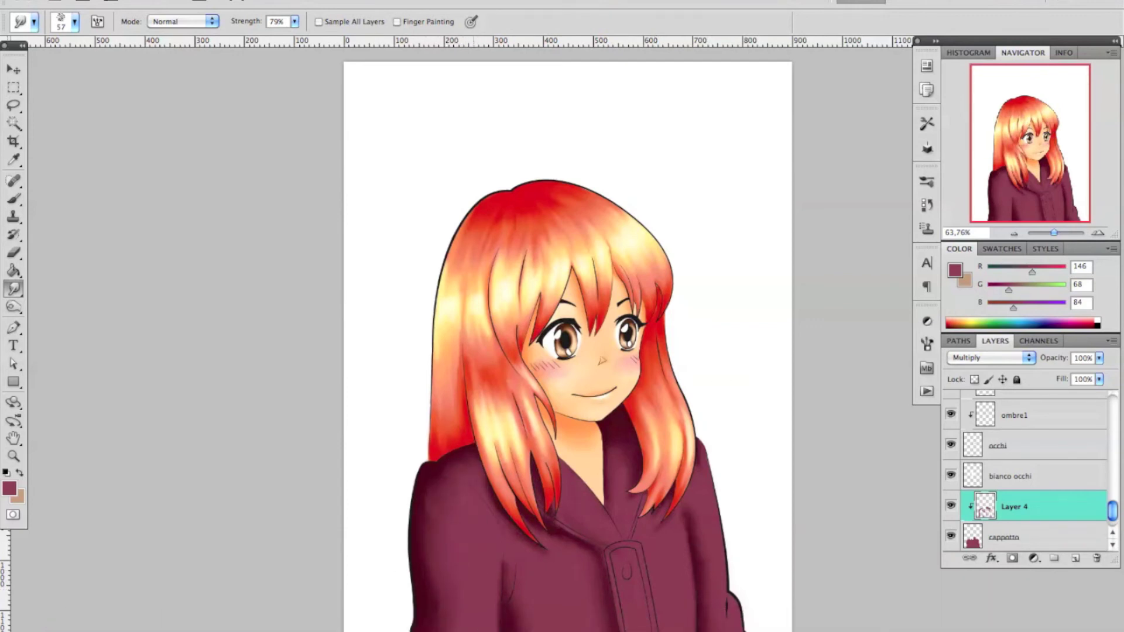
Add a new Screen layer and paint pink highlights on the coat centre and sleeves
key("b")
key("ctrl+shift+alt+n")
key("shift+alt+s")
left_click_drag(480, 626, 468, 538)
mouse_move(673, 629)
left_mouse_down()
mouse_move(712, 488)
mouse_move(588, 585)
left_mouse_up()
left_click_drag(585, 626, 591, 469)
Blend the pink highlights into the left sleeve, central folds and chest
key("r")
mouse_move(444, 626)
left_mouse_down()
mouse_move(427, 515)
mouse_move(485, 629)
left_mouse_up()
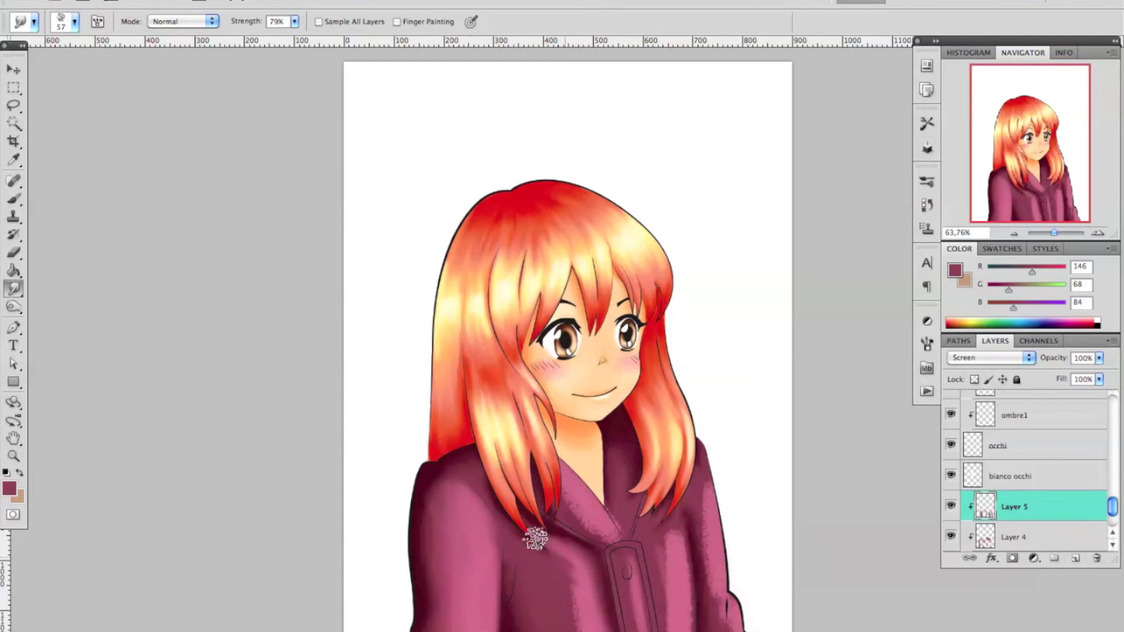
left_click_drag(534, 532, 568, 629)
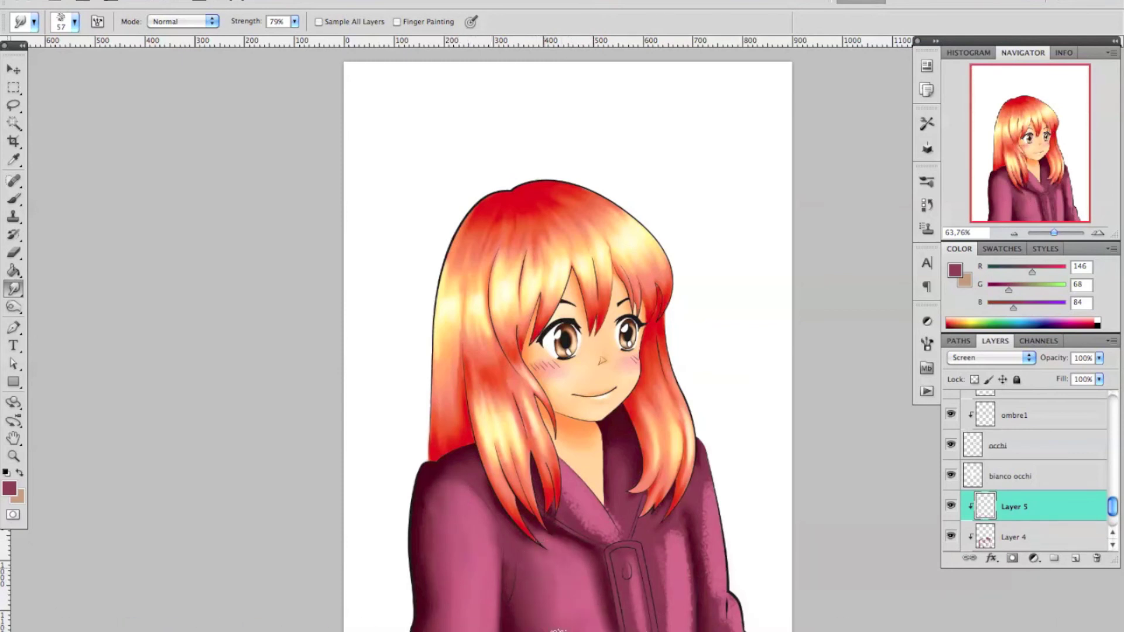
left_click_drag(517, 524, 539, 582)
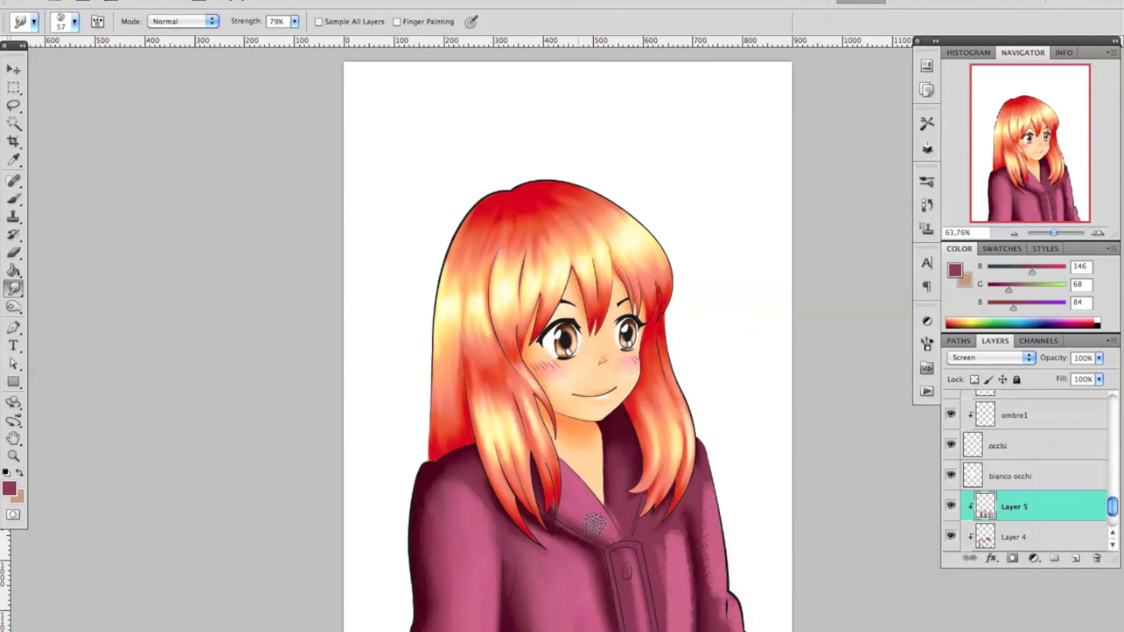
key("alt+bracketleft")
key("b")
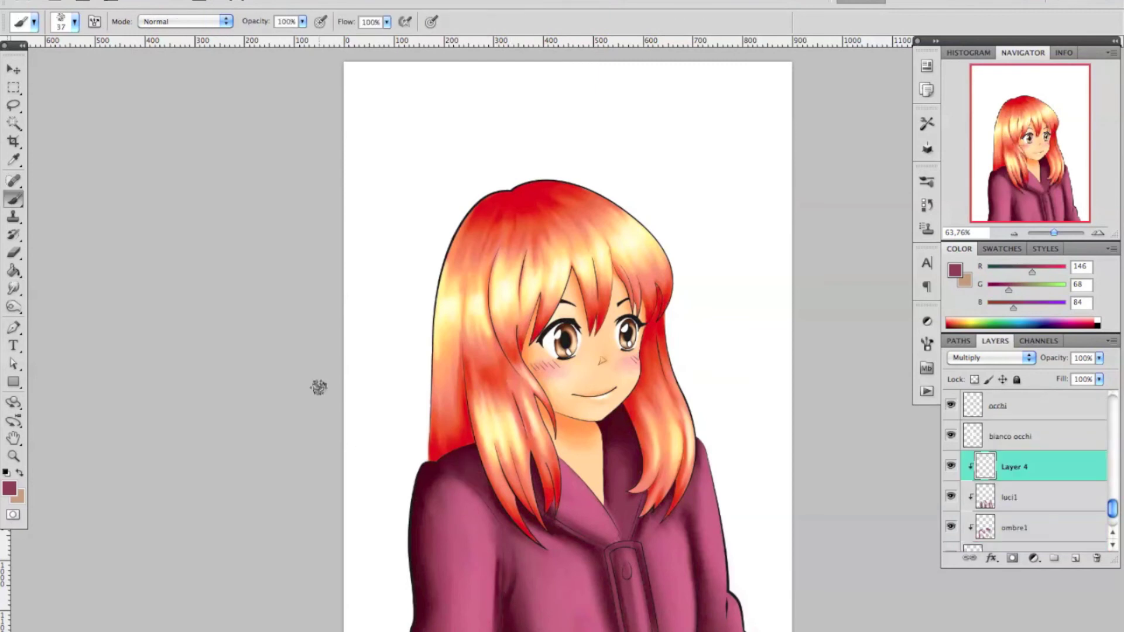
Smudge the hood shading on the left and below the collar
left_click(14, 288)
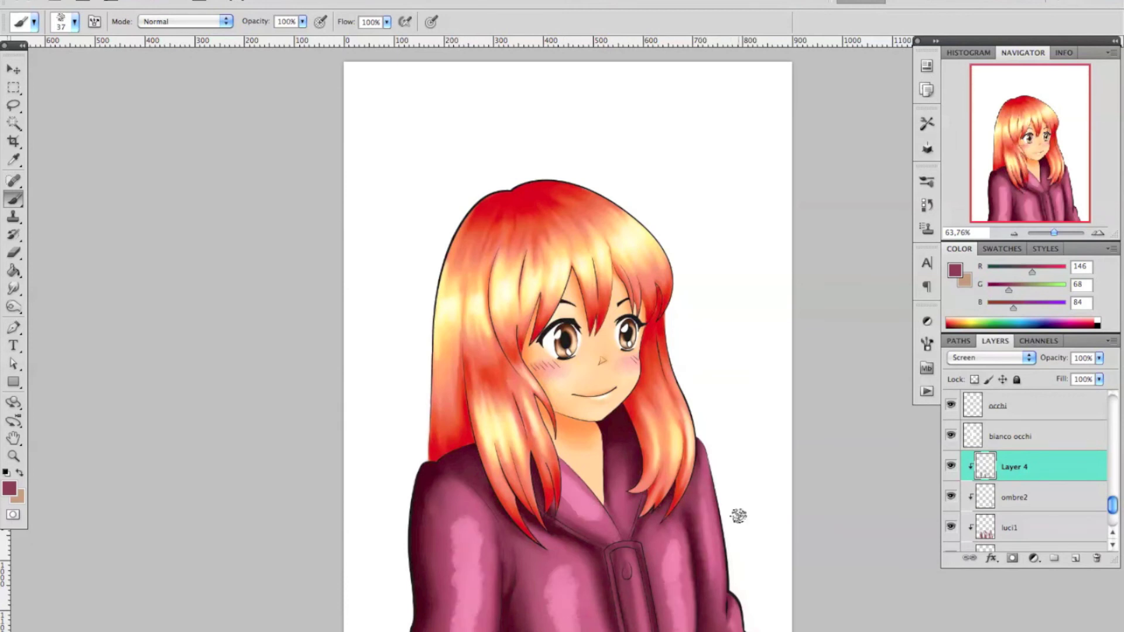
key("r")
left_click_drag(442, 541, 482, 629)
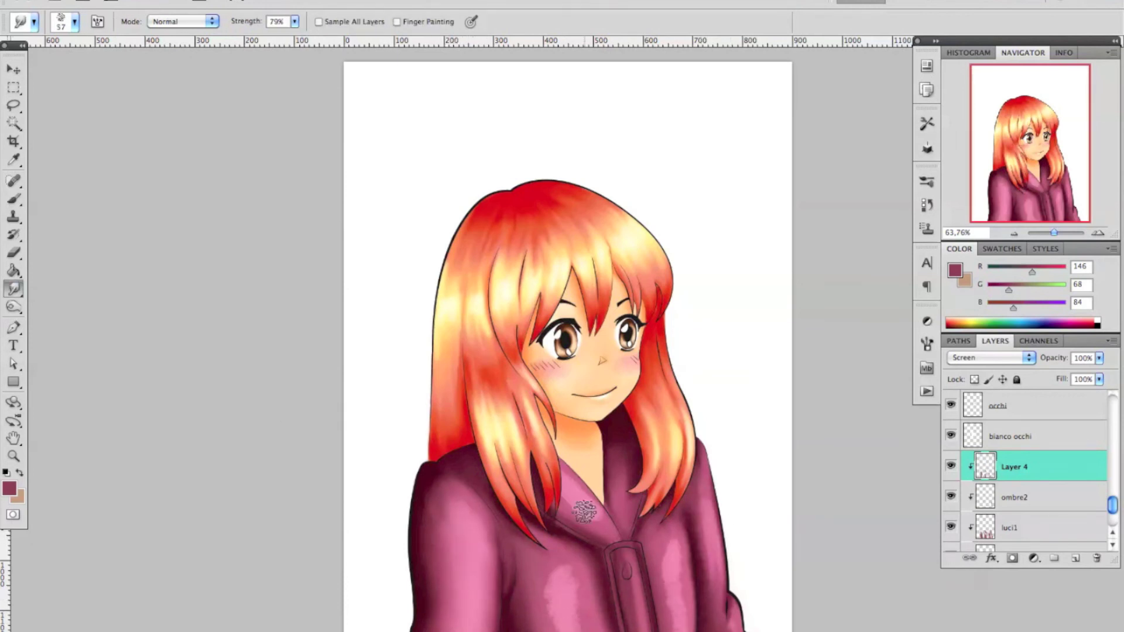
left_click_drag(584, 511, 585, 629)
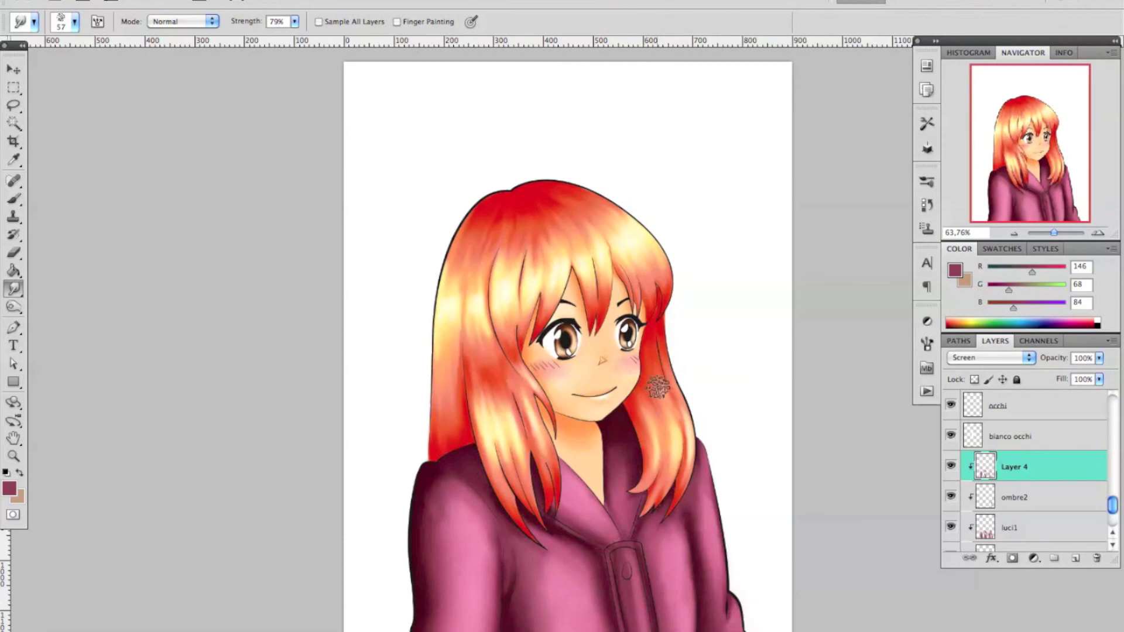
Paint white gloss highlights on the hood and coat, then blend them in
left_click_drag(556, 580, 577, 629)
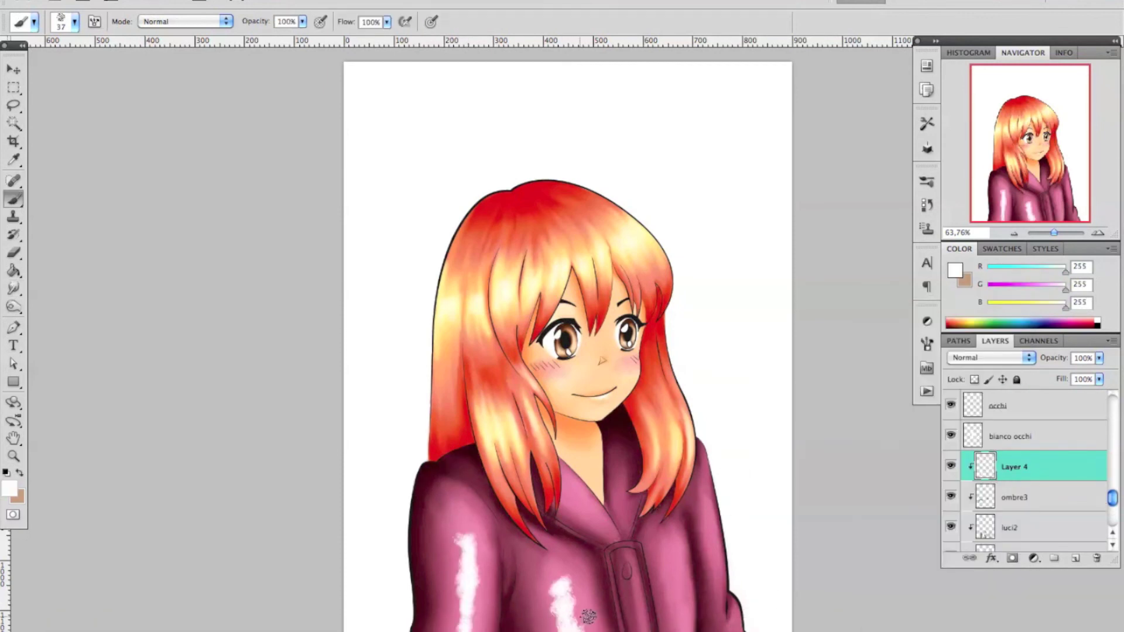
left_click_drag(673, 550, 675, 625)
left_click(13, 289)
left_click_drag(472, 572, 442, 515)
mouse_move(561, 576)
left_mouse_down()
mouse_move(570, 626)
mouse_move(556, 629)
mouse_move(573, 626)
left_mouse_up()
Streak the lower hood shading and right highlight downward with the Smudge tool
key("e")
key("r")
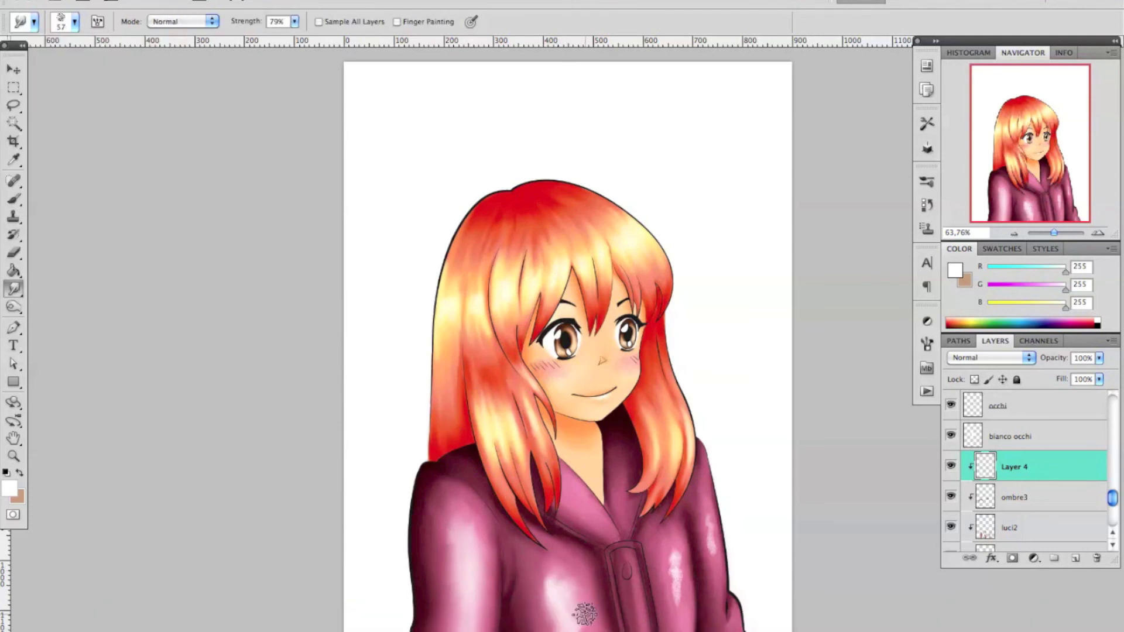
left_click_drag(546, 568, 553, 620)
left_click_drag(675, 544, 677, 625)
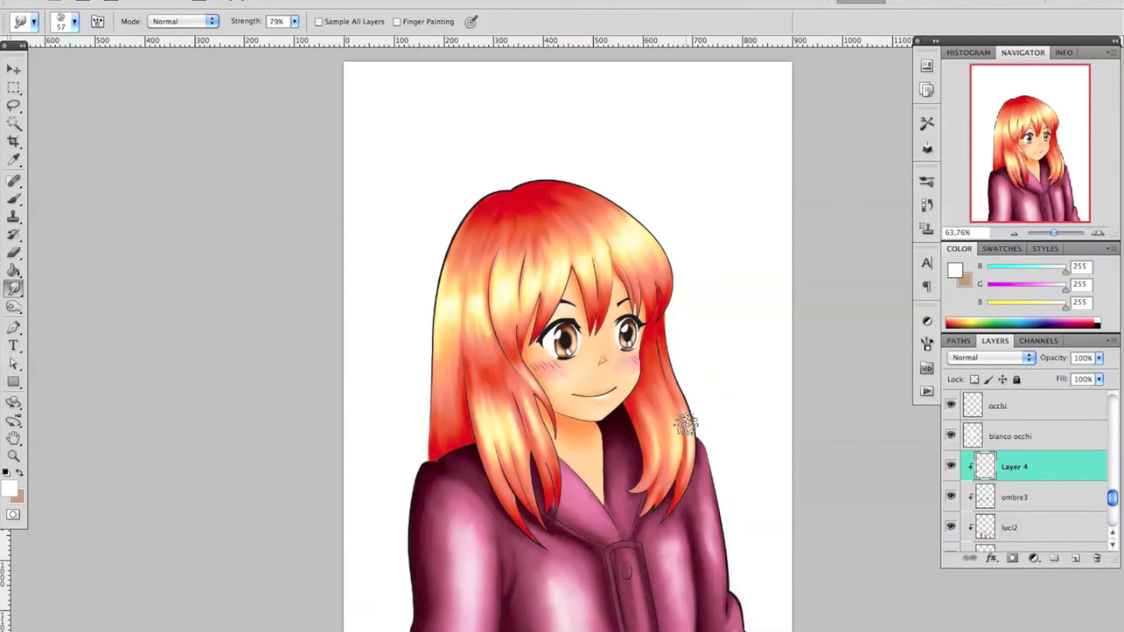
left_click(989, 357)
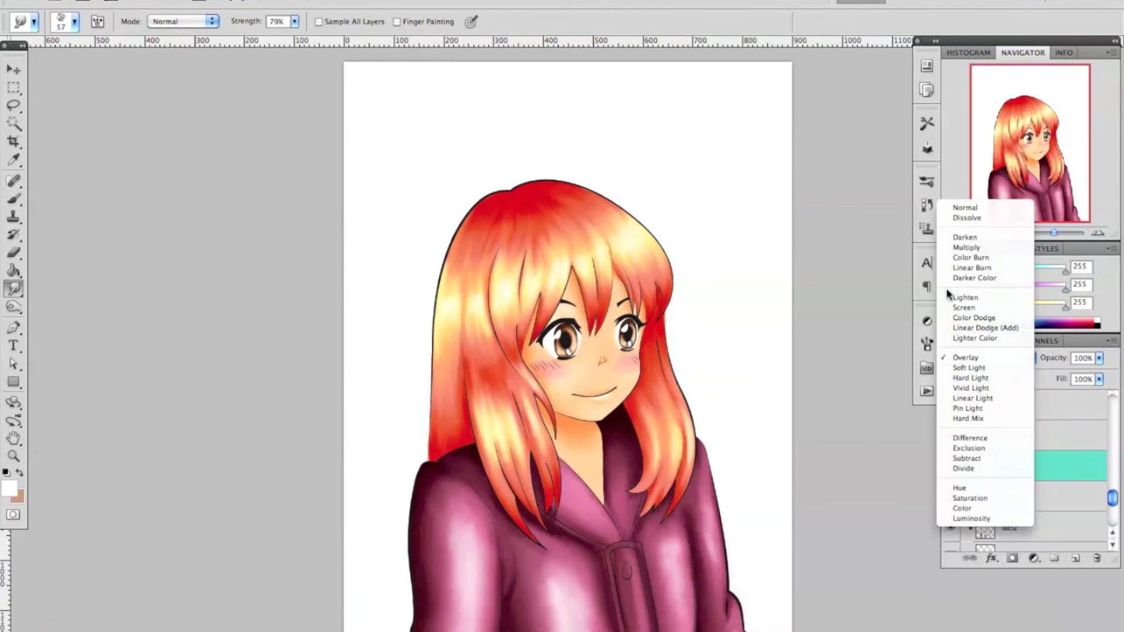
Lower the layer opacity to 62% and set the new layer to Multiply
left_click_drag(1099, 357, 1113, 494)
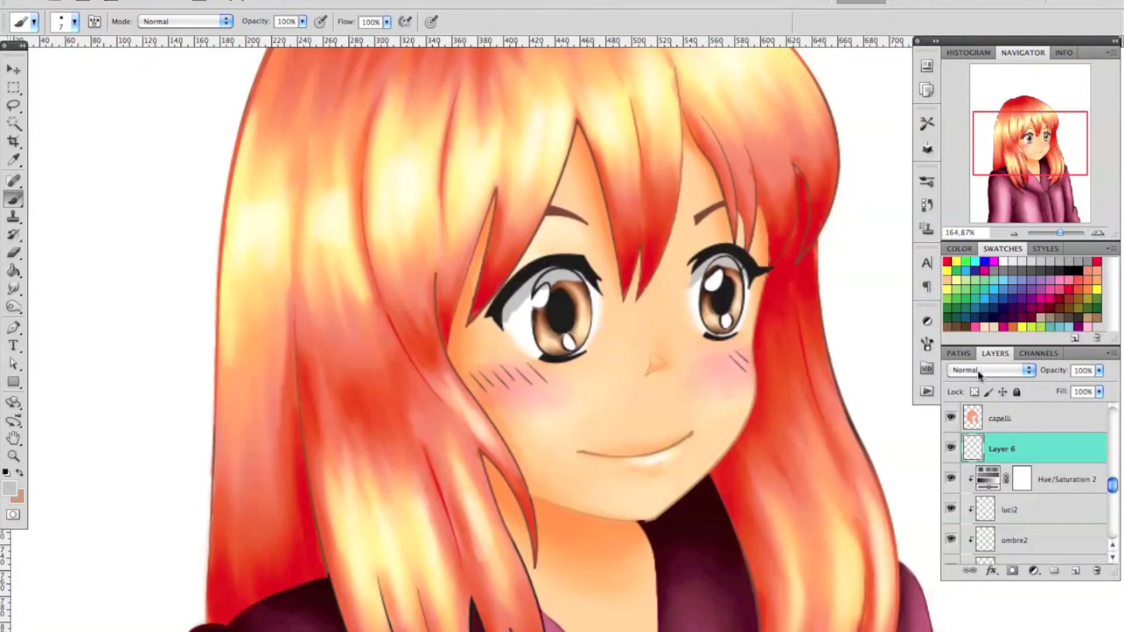
left_click(979, 370)
left_click(983, 405)
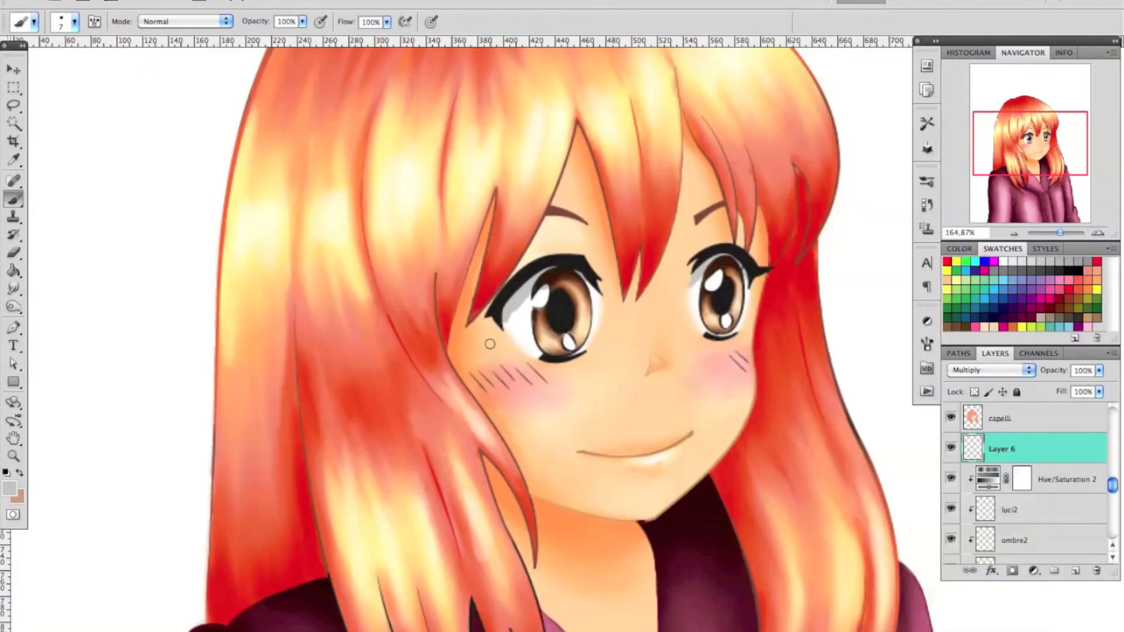
key("r")
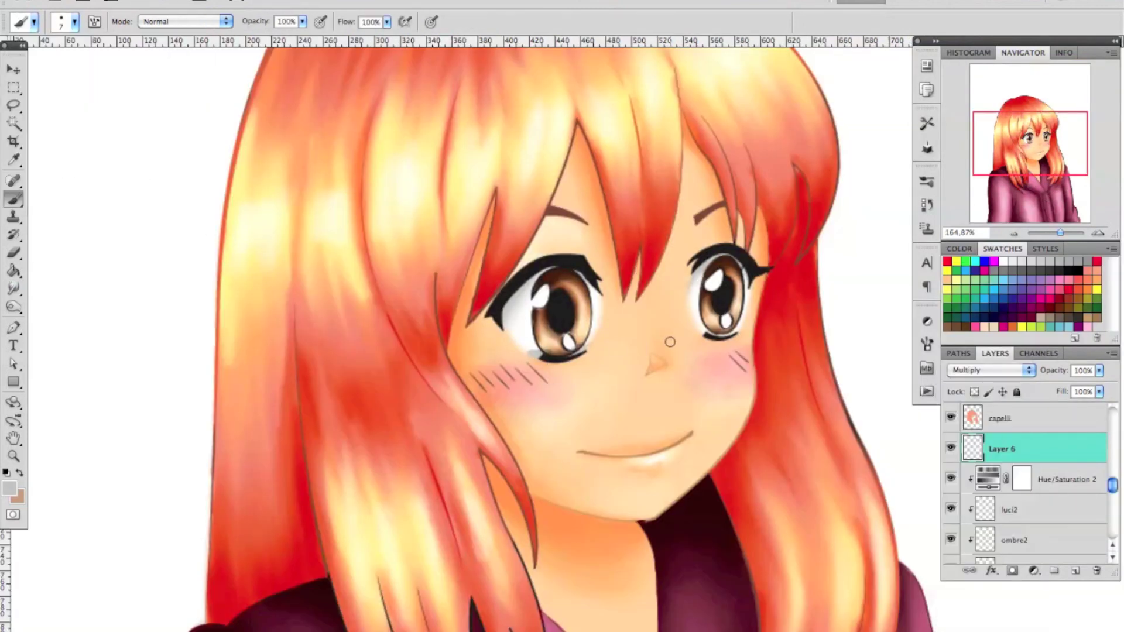